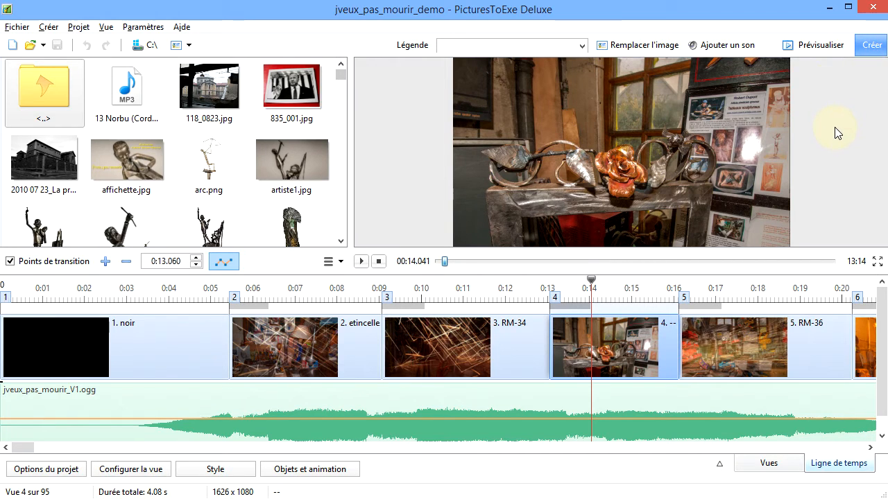
{"action": "left_click", "coordinate": [872, 46]}
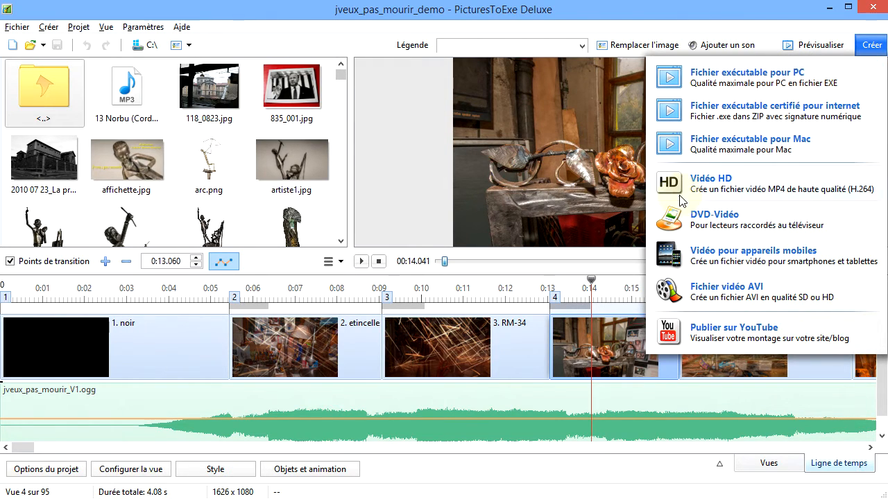
{"action": "left_click", "coordinate": [709, 183]}
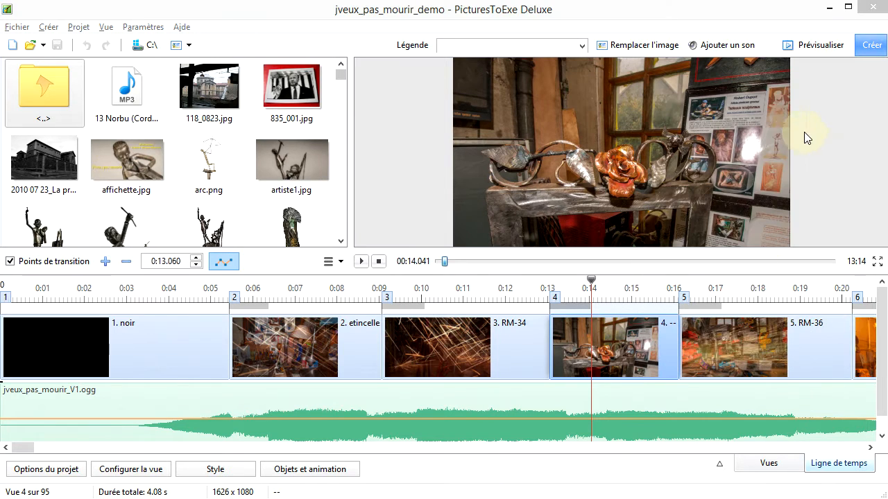
{"action": "left_click", "coordinate": [872, 45]}
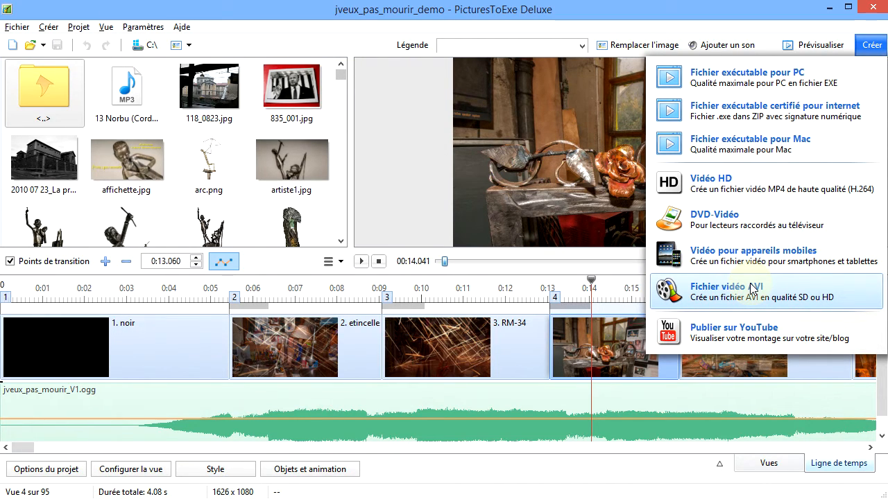
{"action": "left_click", "coordinate": [813, 287]}
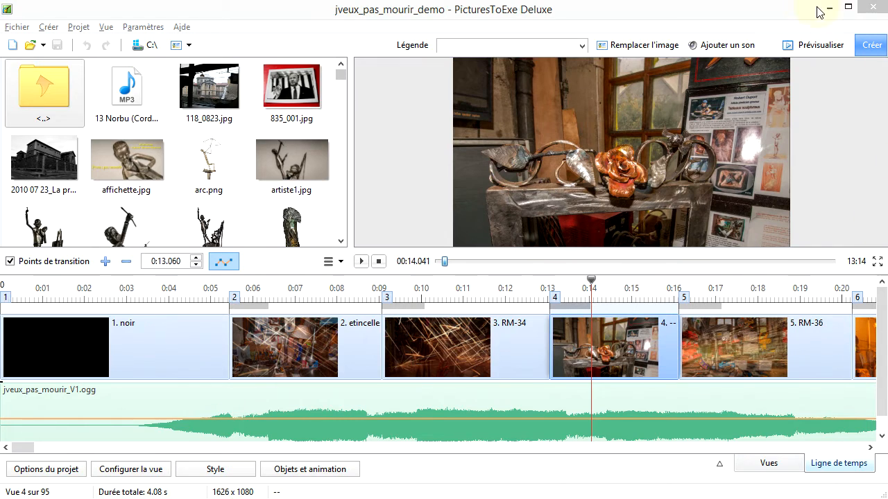
Create an internet-certified executable of the slideshow and save it as jveux_pas_mourir_demo.zip in the jveux_pas_mourir_V1.pt folder.
{"action": "left_click", "coordinate": [875, 46]}
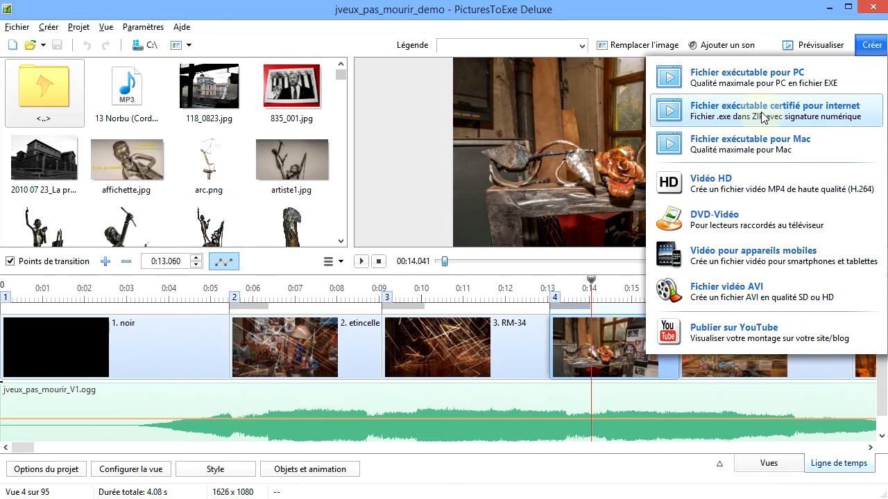
{"action": "left_click", "coordinate": [763, 115]}
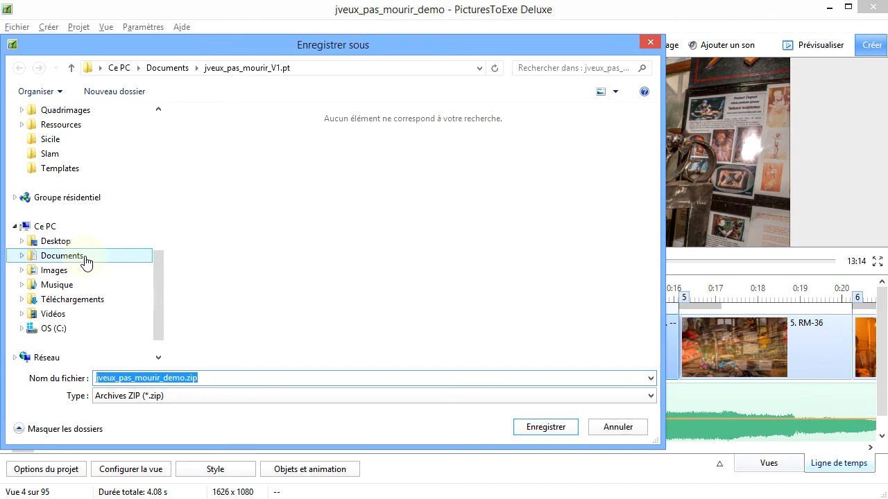
{"action": "left_click", "coordinate": [545, 428]}
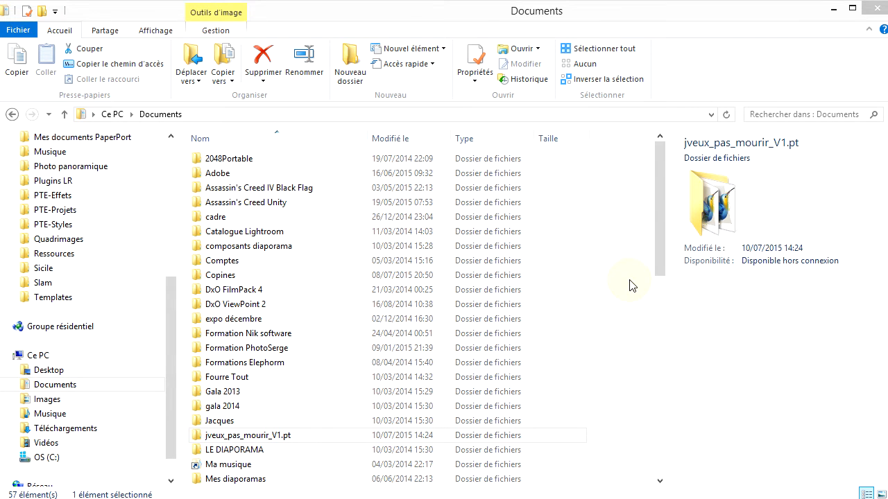
In File Explorer, inspect the contents of jveux_pas_mourir_demo.zip inside Documents\jveux_pas_mourir_V1.pt and close the window.
{"action": "left_click", "coordinate": [406, 21]}
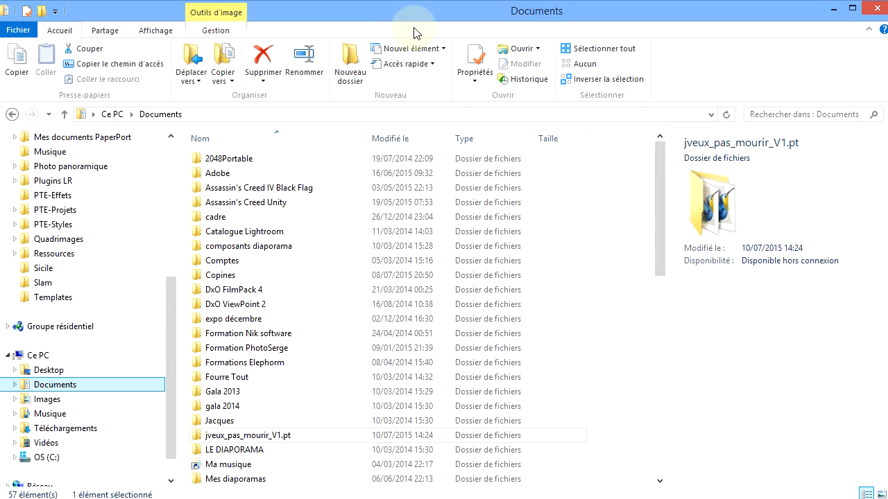
{"action": "double_click", "coordinate": [269, 436]}
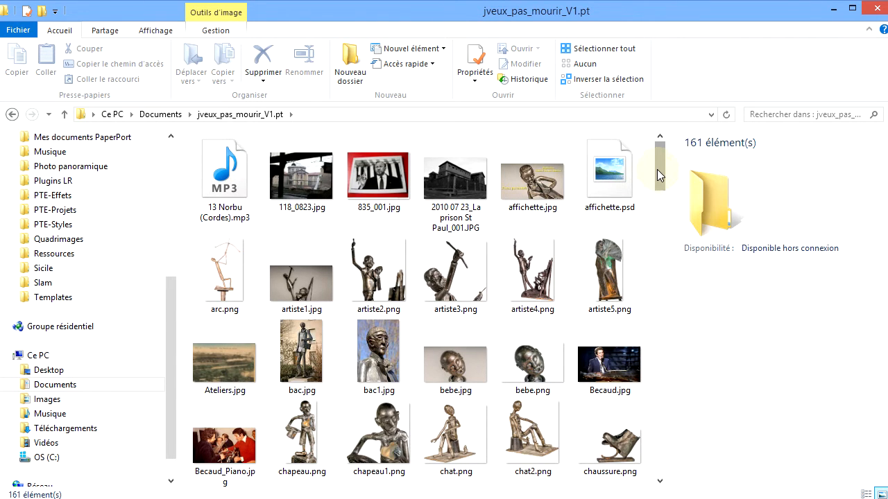
{"action": "left_click_drag", "start_coordinate": [658, 169], "coordinate": [656, 284]}
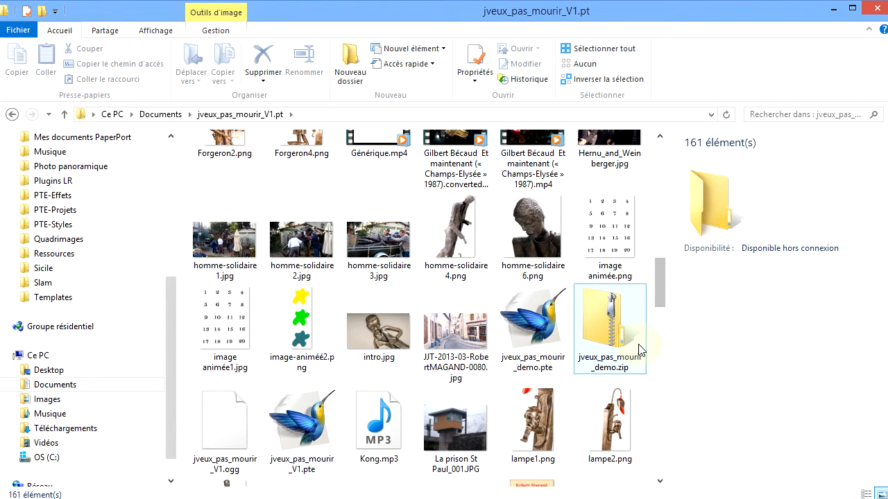
{"action": "mouse_move", "coordinate": [611, 342]}
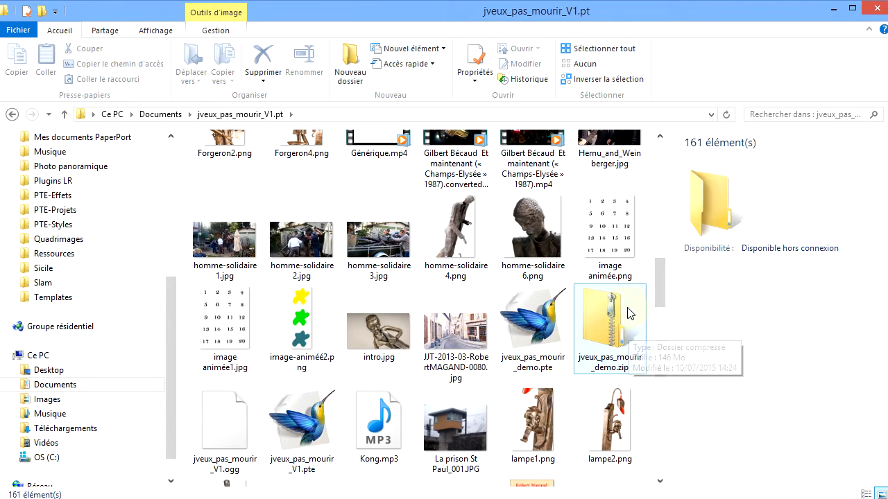
{"action": "double_click", "coordinate": [611, 342]}
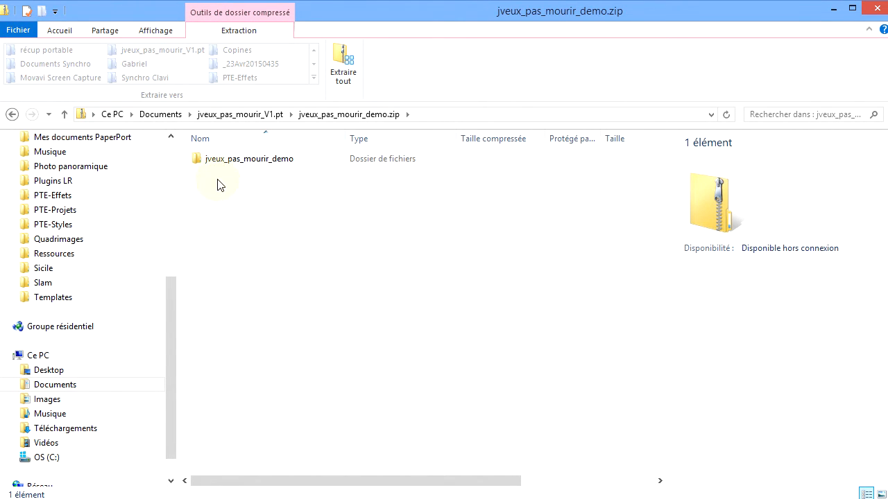
{"action": "double_click", "coordinate": [204, 166]}
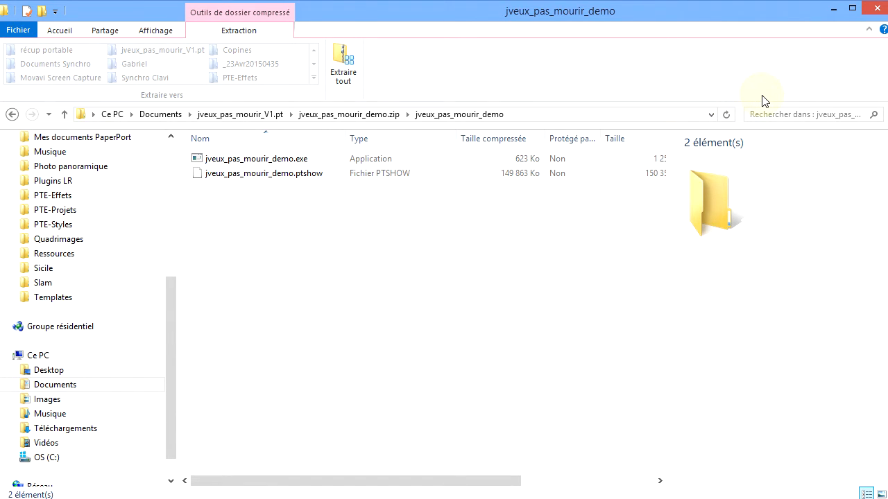
{"action": "left_click", "coordinate": [872, 11]}
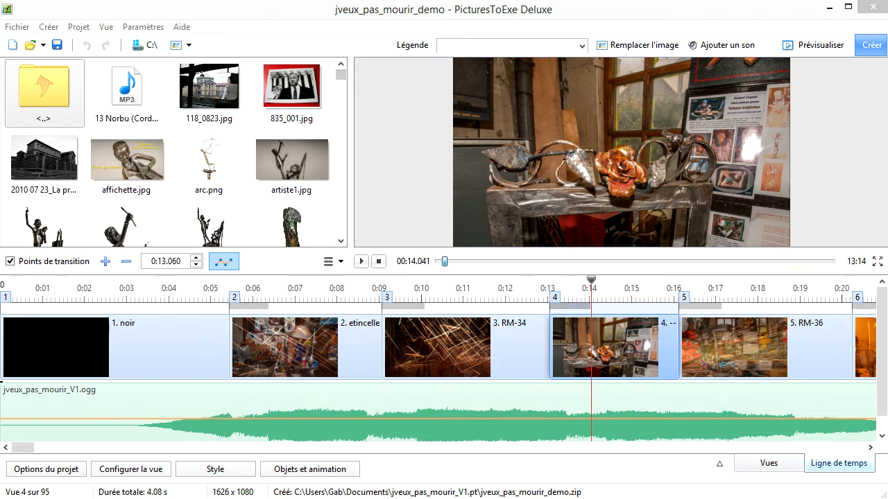
View the Mac executable export options for jveux_pas_mourir_demo and leave without creating the file.
{"action": "left_click", "coordinate": [784, 17]}
{"action": "left_click", "coordinate": [871, 45]}
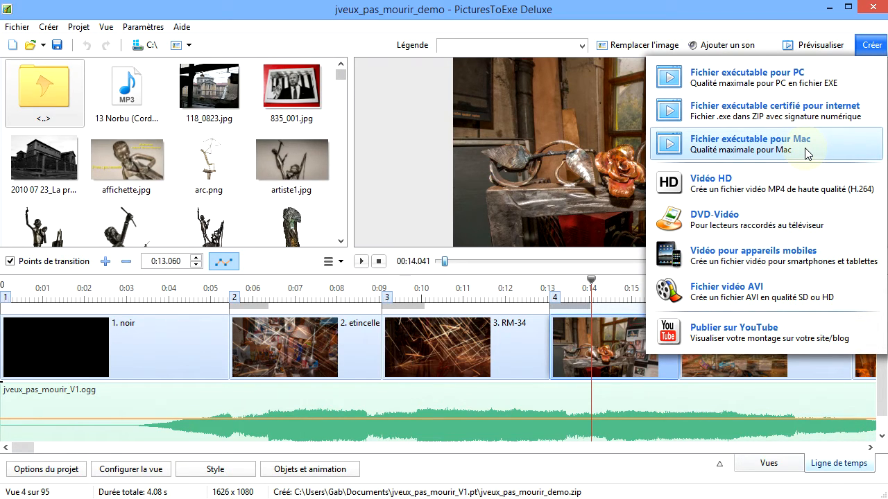
{"action": "left_click", "coordinate": [478, 498]}
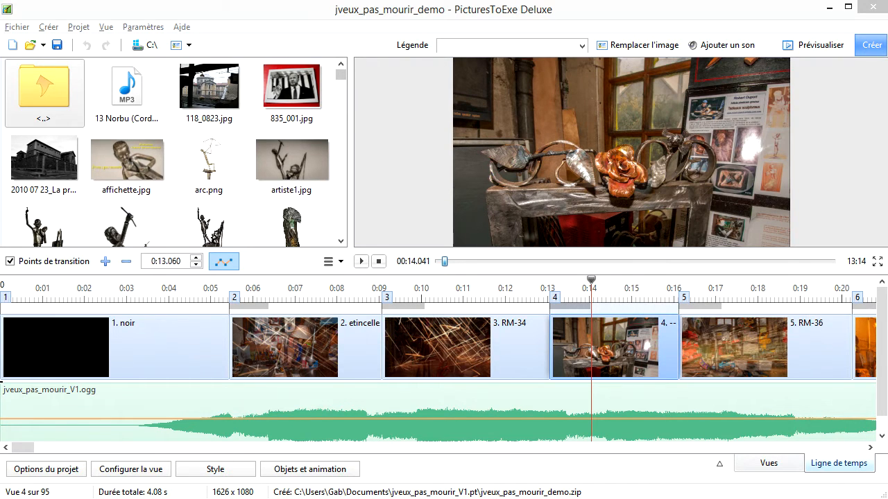
{"action": "left_click", "coordinate": [873, 49]}
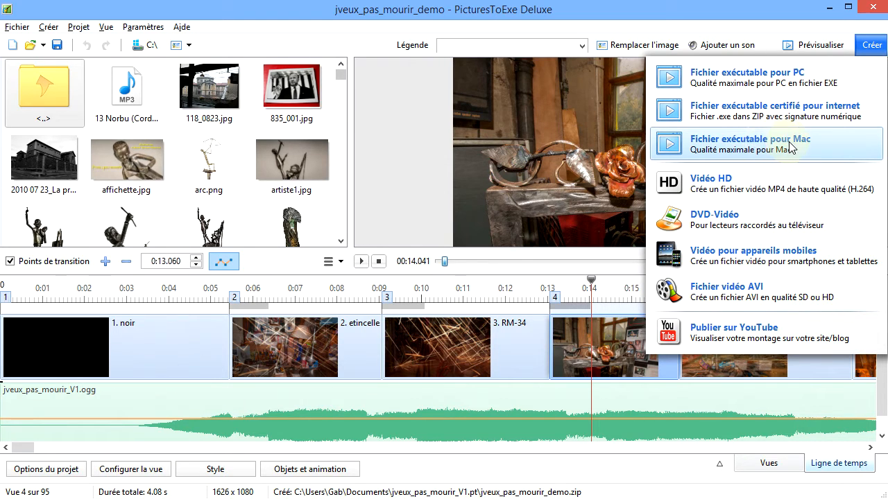
{"action": "left_click", "coordinate": [757, 143]}
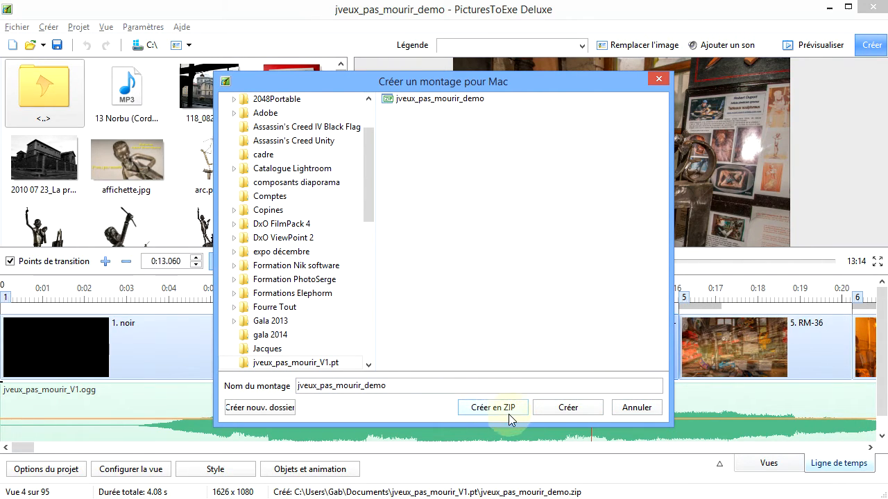
{"action": "left_click", "coordinate": [573, 415]}
{"action": "left_click", "coordinate": [642, 410]}
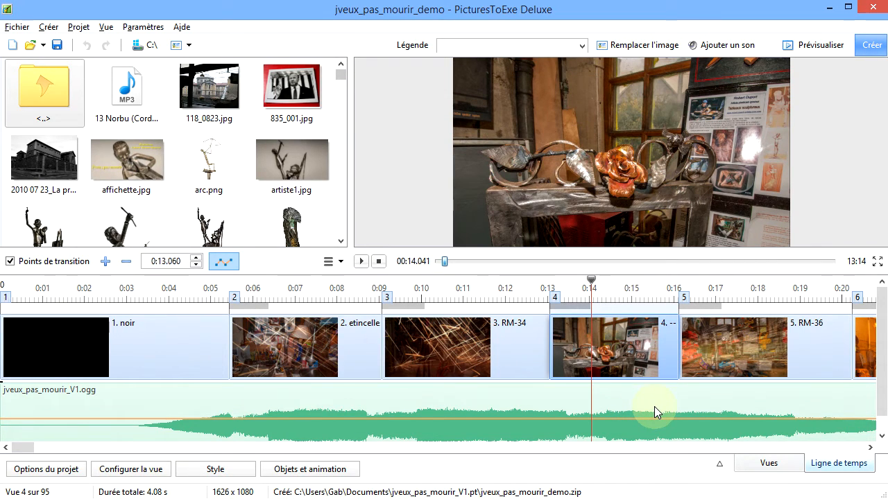
Save the slideshow project.
{"action": "key", "text": "ctrl+s"}
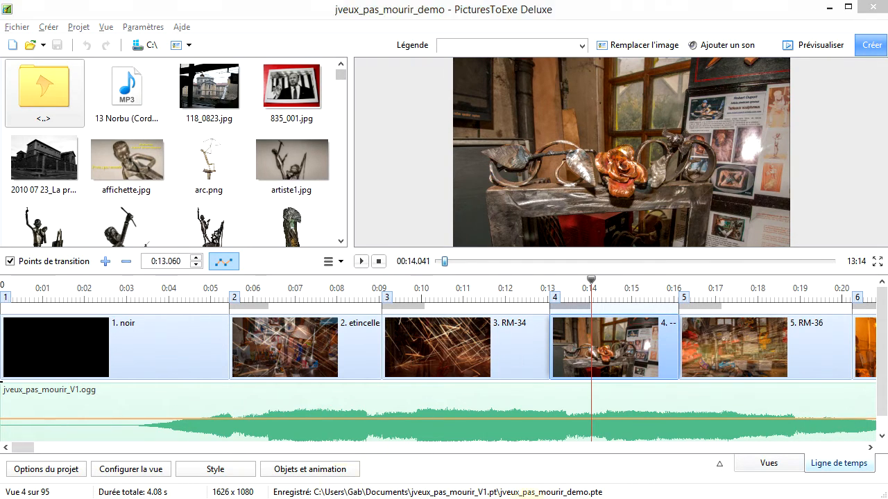
Set up an HD video export at HD (1920 x 1080) with Haute qualité, view the Pan Scan choices, and cancel it.
{"action": "left_click", "coordinate": [872, 47]}
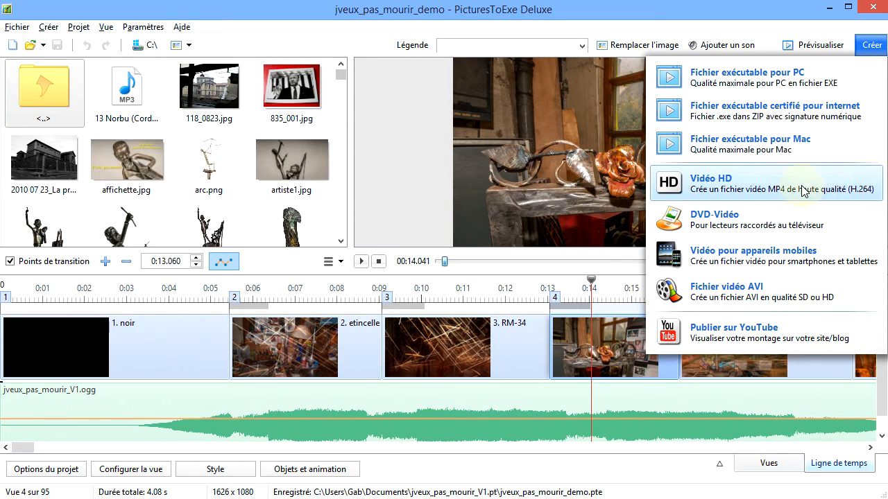
{"action": "left_click", "coordinate": [755, 181]}
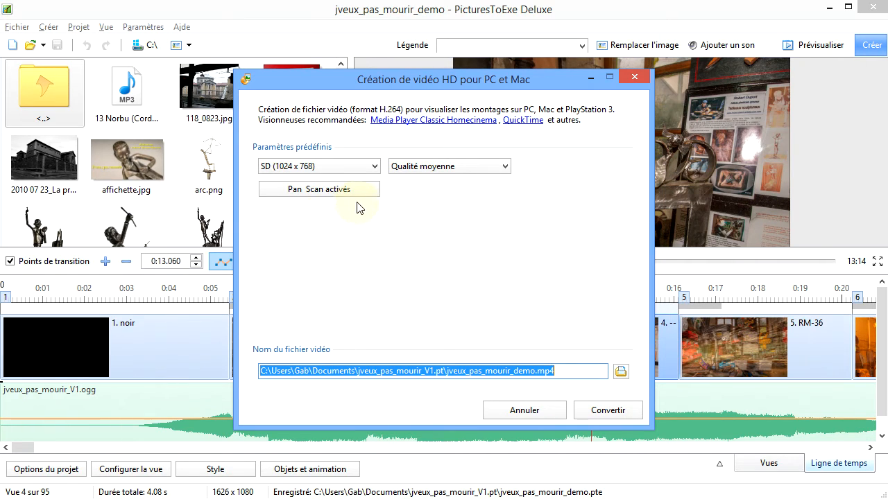
{"action": "left_click", "coordinate": [377, 167]}
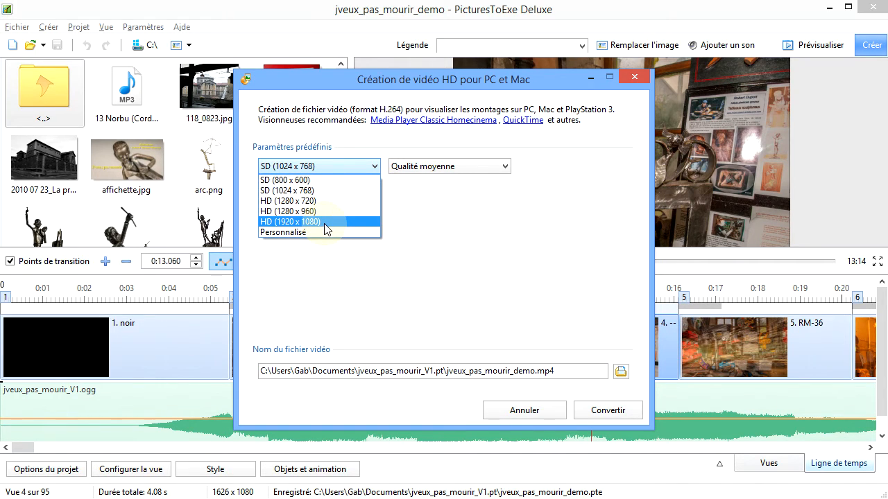
{"action": "left_click", "coordinate": [324, 223]}
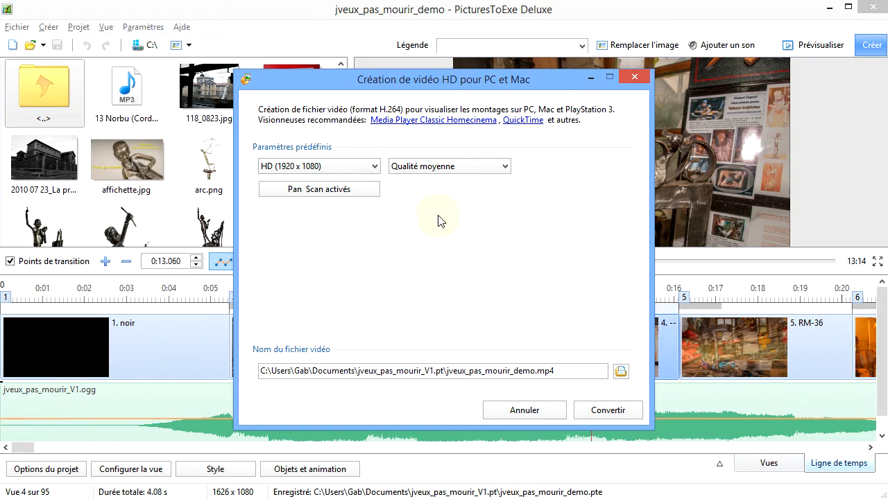
{"action": "left_click", "coordinate": [505, 167]}
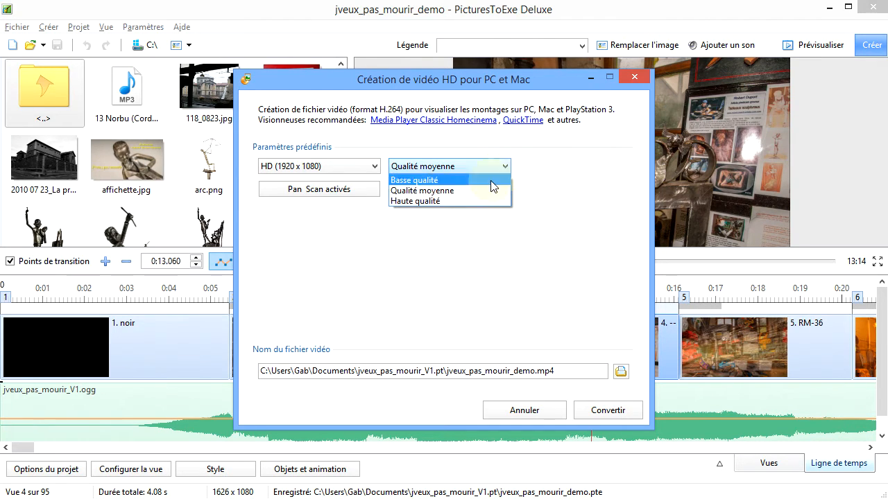
{"action": "left_click", "coordinate": [478, 201]}
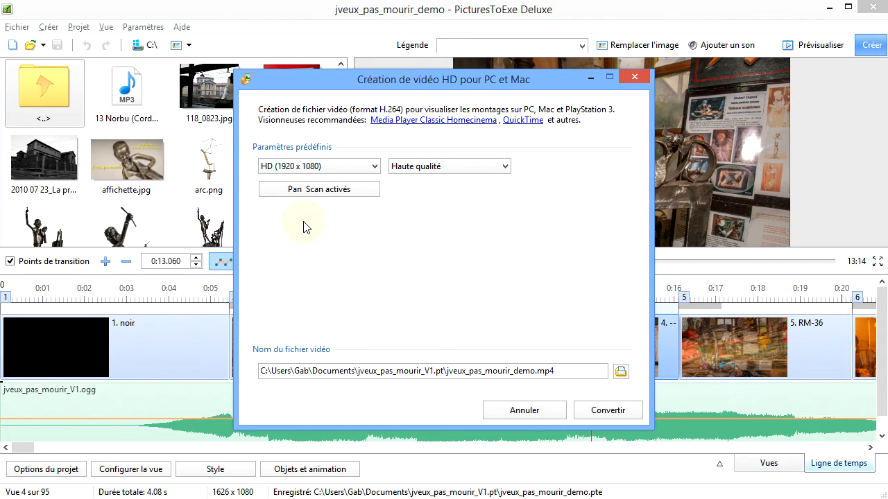
{"action": "left_click", "coordinate": [350, 198]}
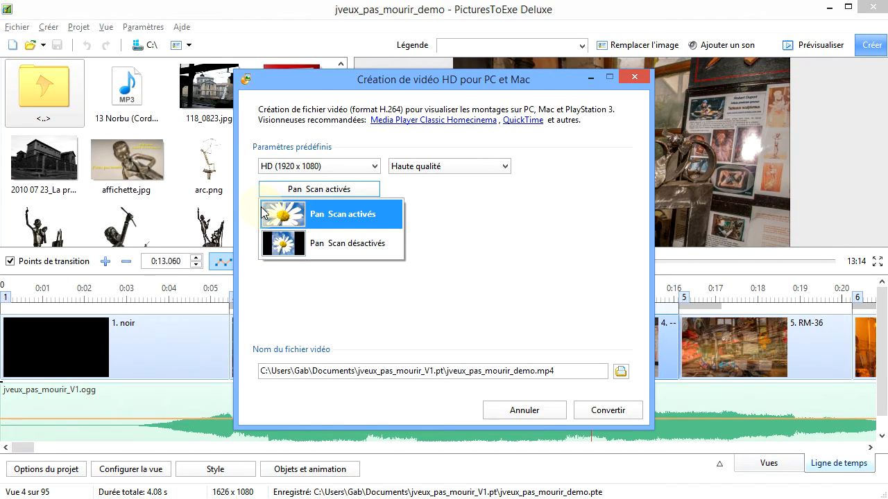
{"action": "left_click", "coordinate": [531, 251]}
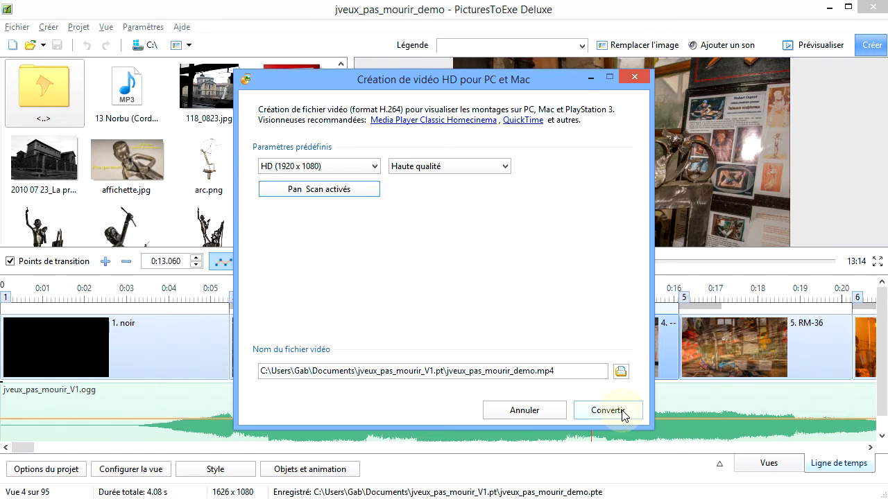
{"action": "left_click", "coordinate": [548, 416]}
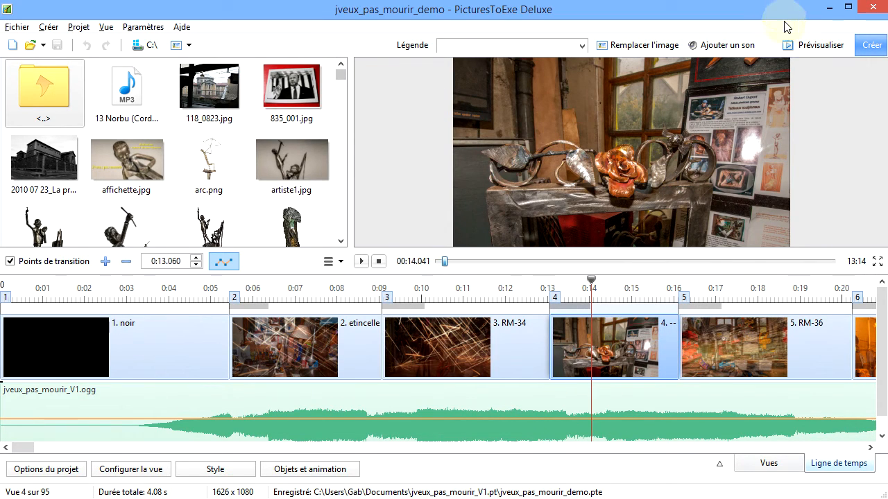
Start a DVD-Vidéo project in Video Builder, look over its clip and menu pages, and close it without saving.
{"action": "left_click", "coordinate": [872, 56]}
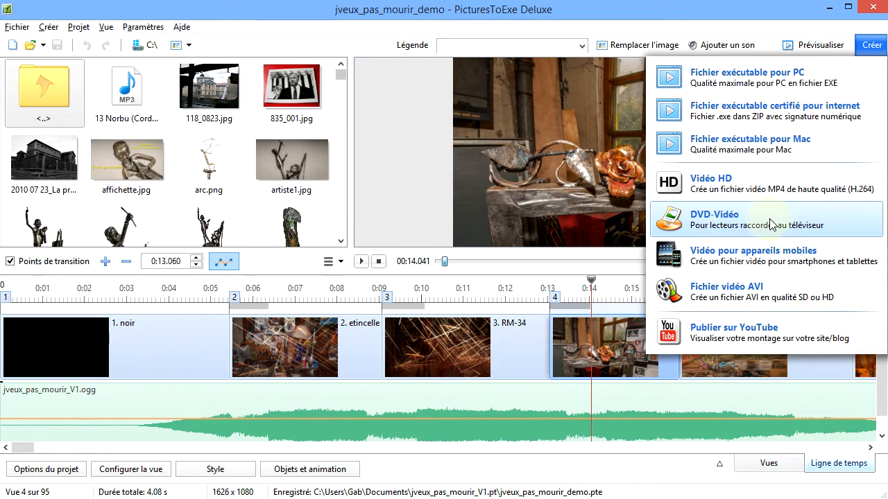
{"action": "left_click", "coordinate": [727, 224]}
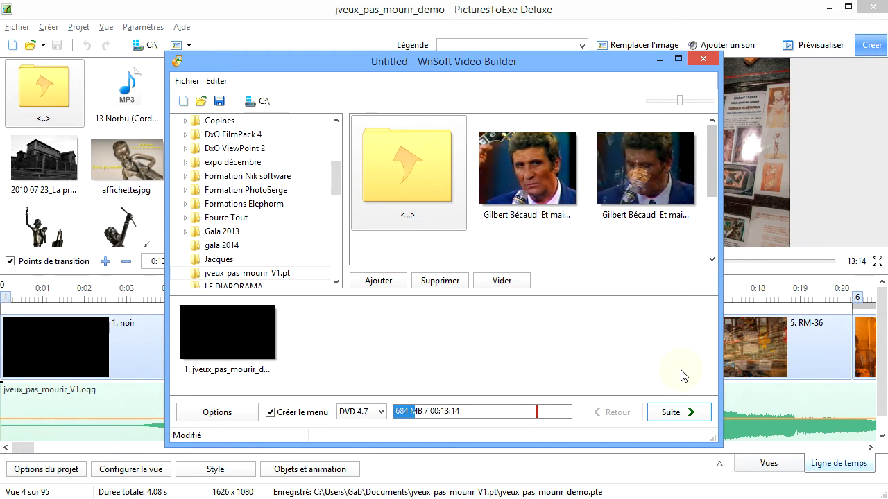
{"action": "left_click", "coordinate": [672, 414]}
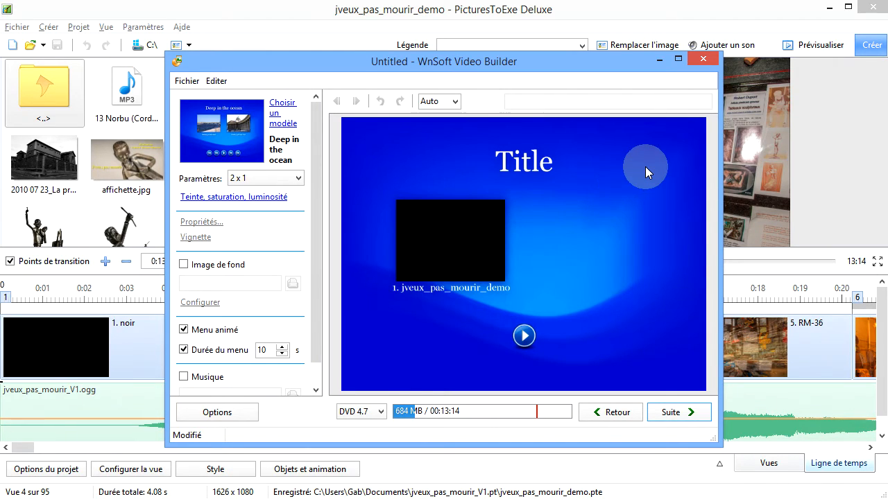
{"action": "left_click", "coordinate": [704, 60]}
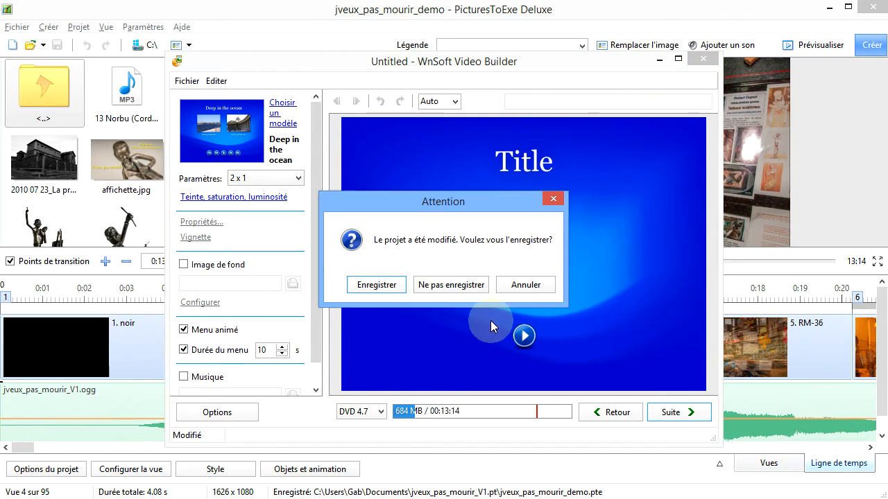
{"action": "left_click", "coordinate": [463, 285]}
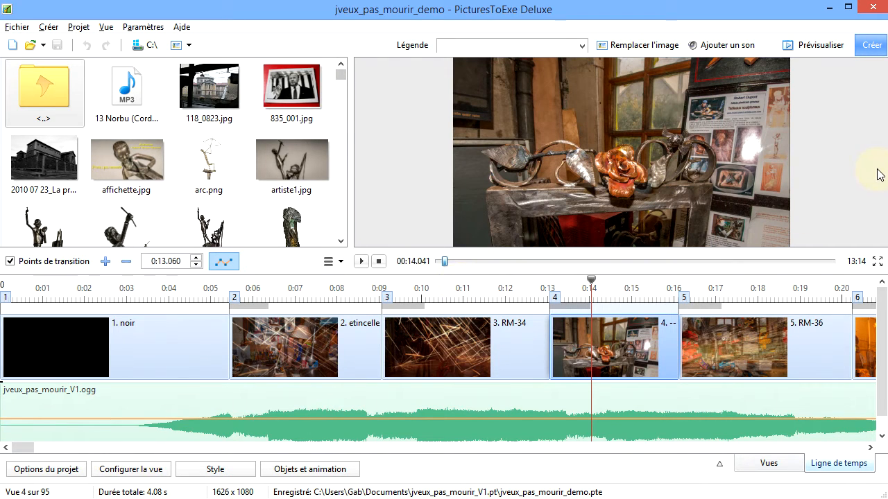
Review the mobile-device video export with its additional video and audio options and the list of devices, and cancel it.
{"action": "left_click", "coordinate": [872, 46]}
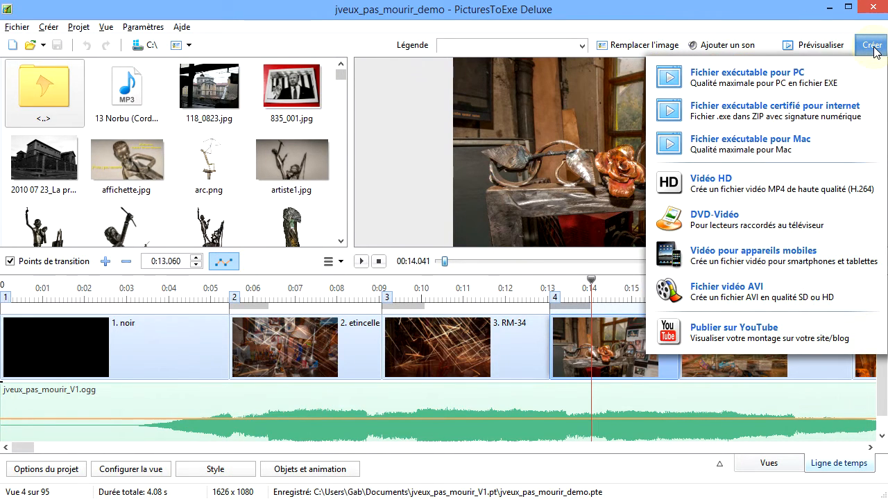
{"action": "left_click", "coordinate": [789, 262]}
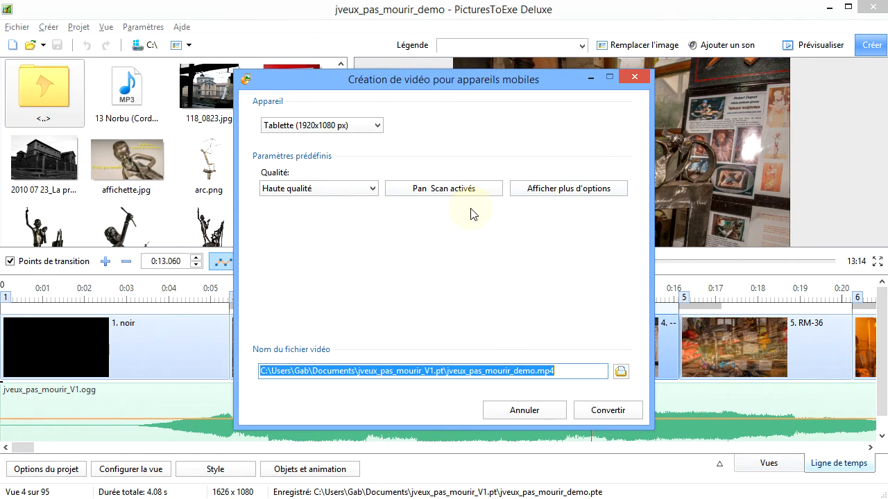
{"action": "left_click", "coordinate": [554, 193]}
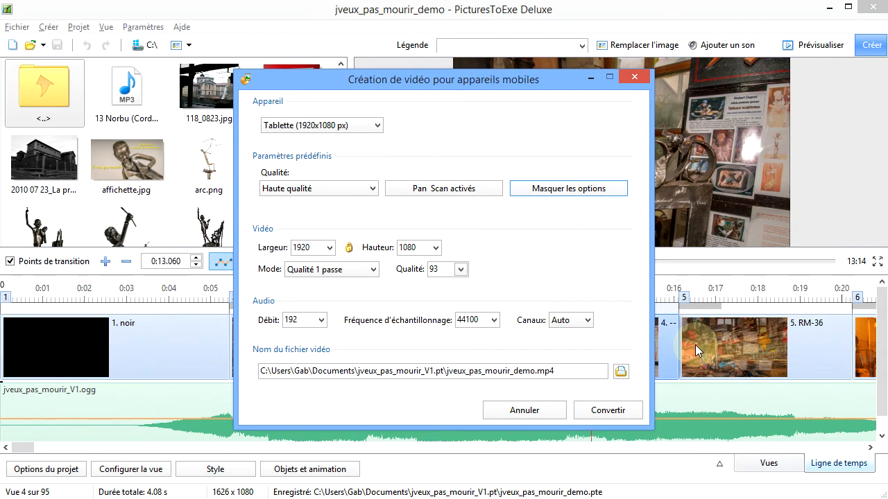
{"action": "left_click", "coordinate": [378, 127]}
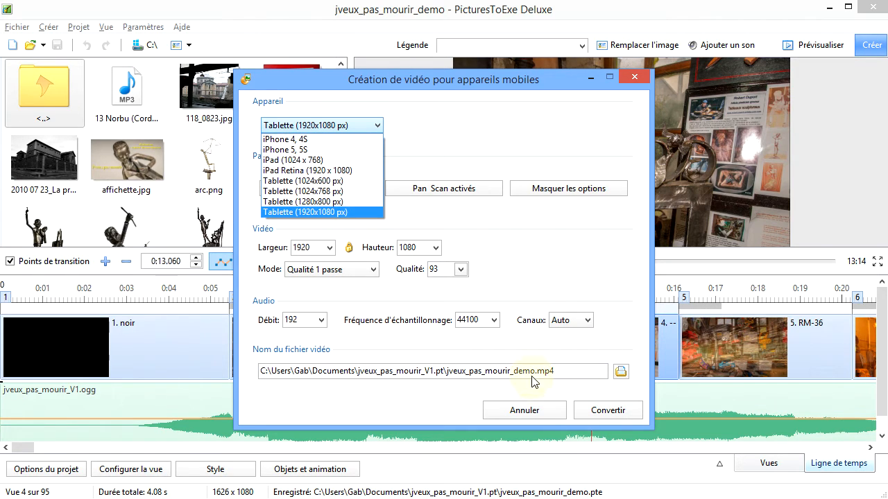
{"action": "left_click", "coordinate": [536, 416]}
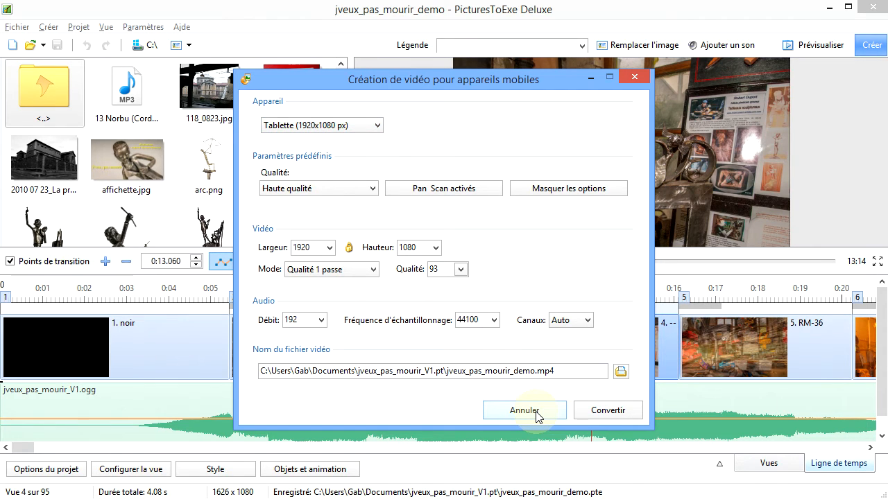
{"action": "left_click", "coordinate": [535, 413]}
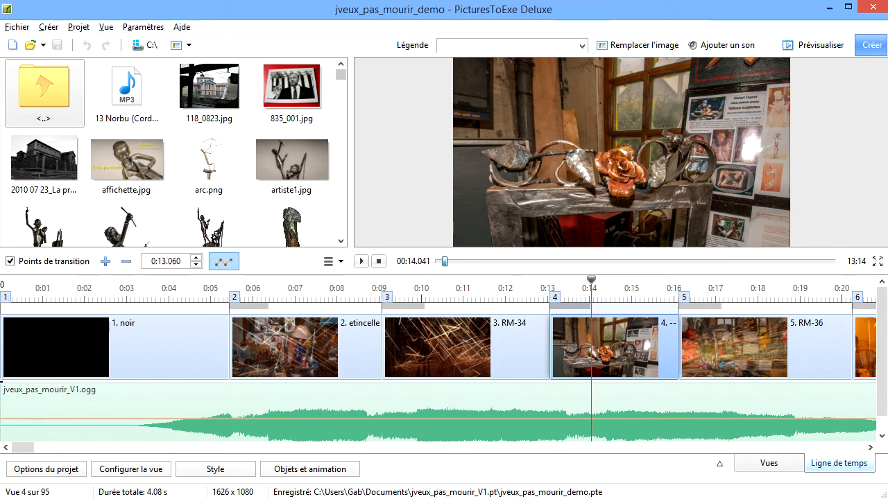
Start an AVI video export at 1920 x 1080, review its resolution choices, and cancel it without converting.
{"action": "left_click", "coordinate": [870, 46]}
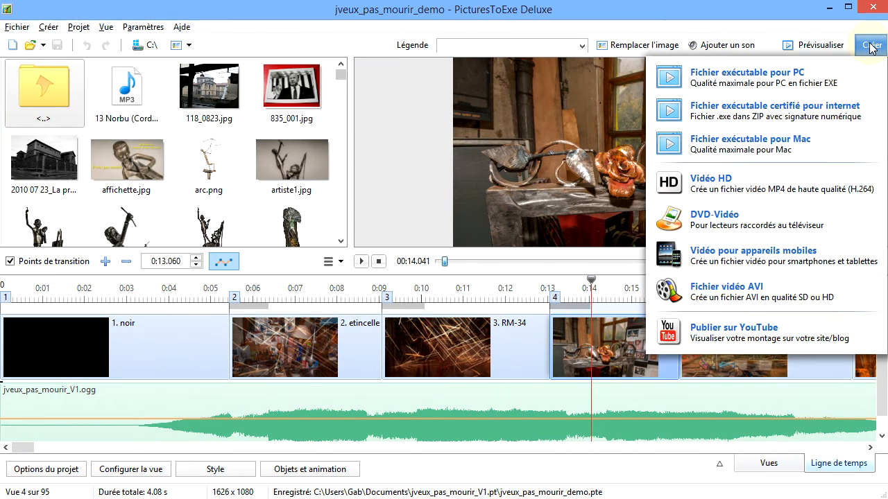
{"action": "left_click", "coordinate": [739, 294]}
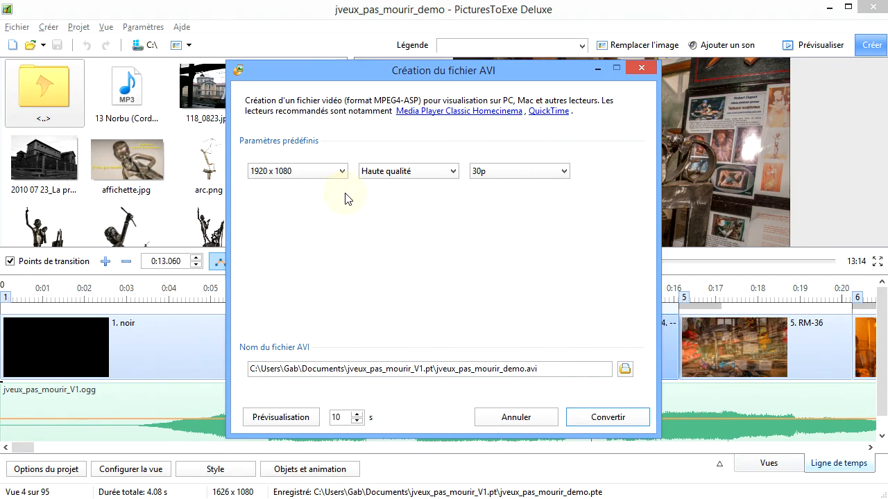
{"action": "left_click", "coordinate": [340, 172]}
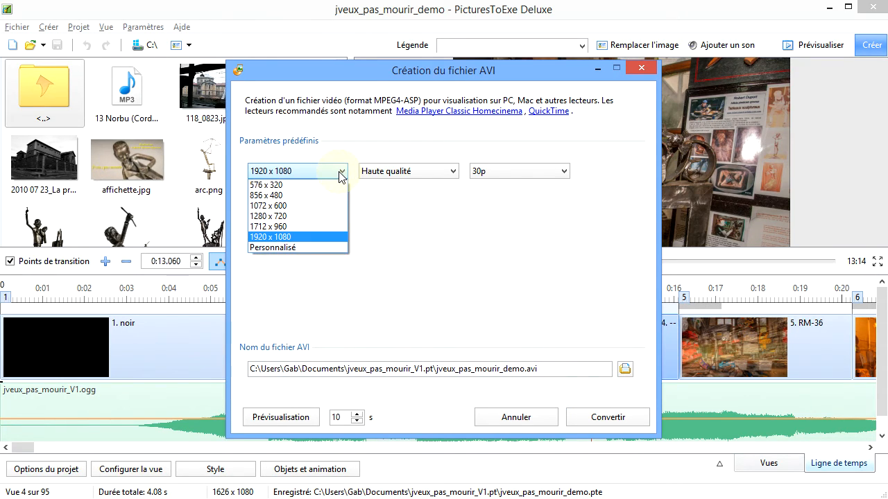
{"action": "left_click", "coordinate": [328, 240]}
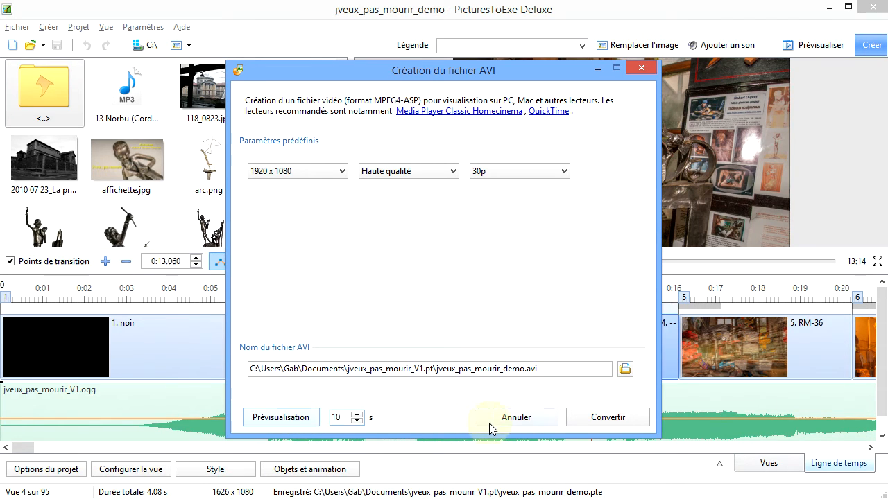
{"action": "left_click", "coordinate": [529, 419]}
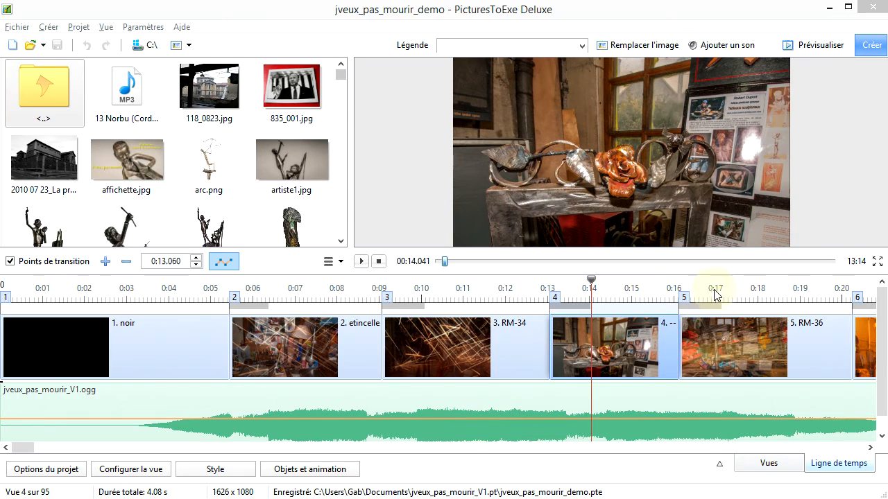
{"action": "left_click", "coordinate": [877, 47]}
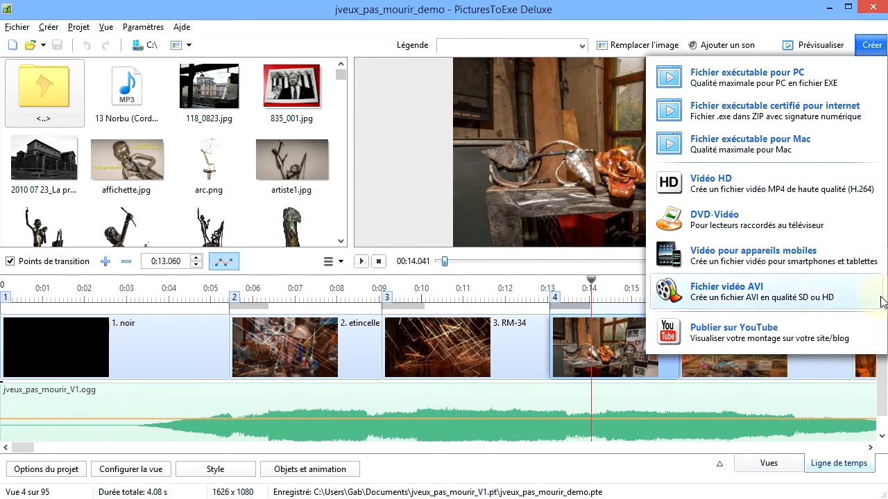
{"action": "key", "text": "Escape"}
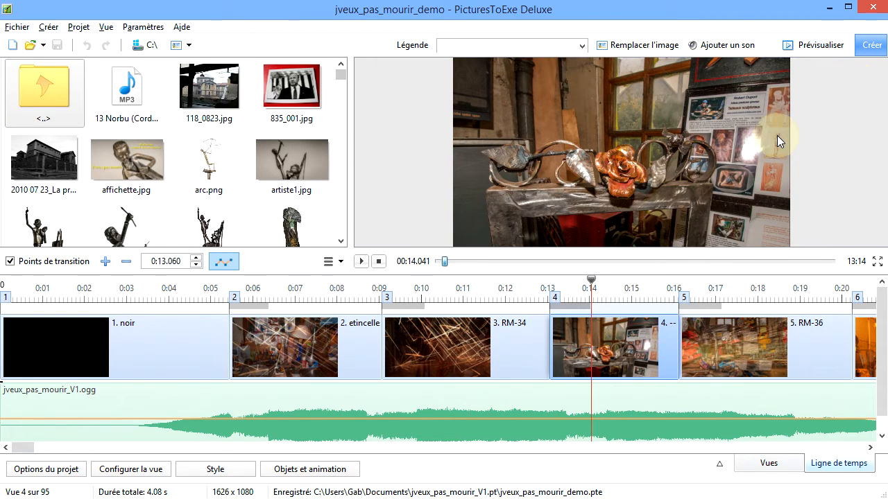
{"action": "left_click", "coordinate": [868, 45]}
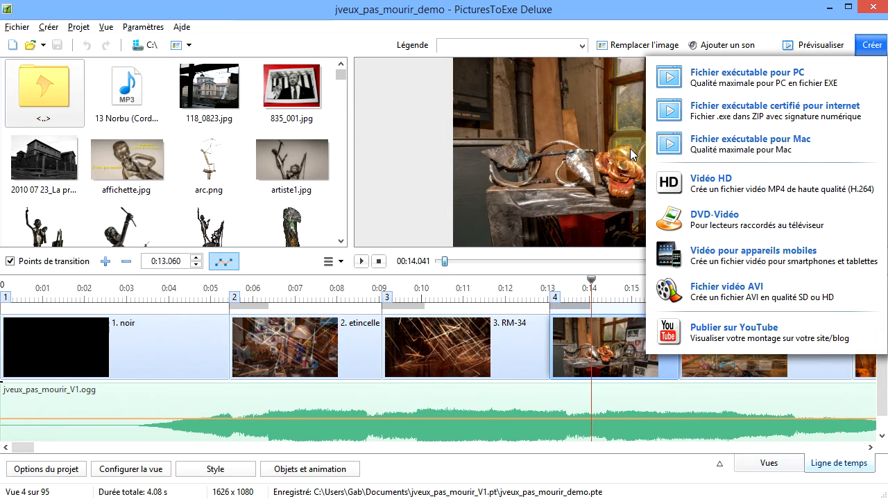
{"action": "left_click", "coordinate": [407, 134]}
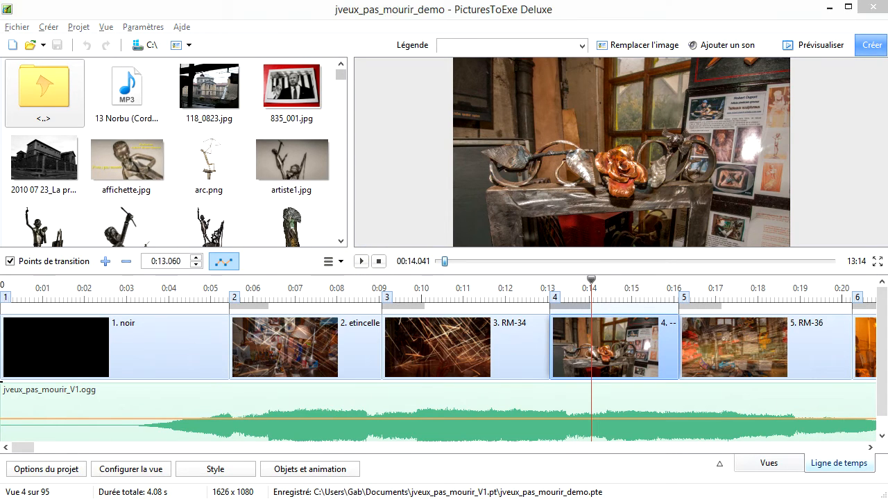
Switch to File Explorer and examine the icon of jveux_pas_mourir_demo.exe in the jveux_pas_mourir_V1.pt folder.
{"action": "key", "text": "alt+Tab"}
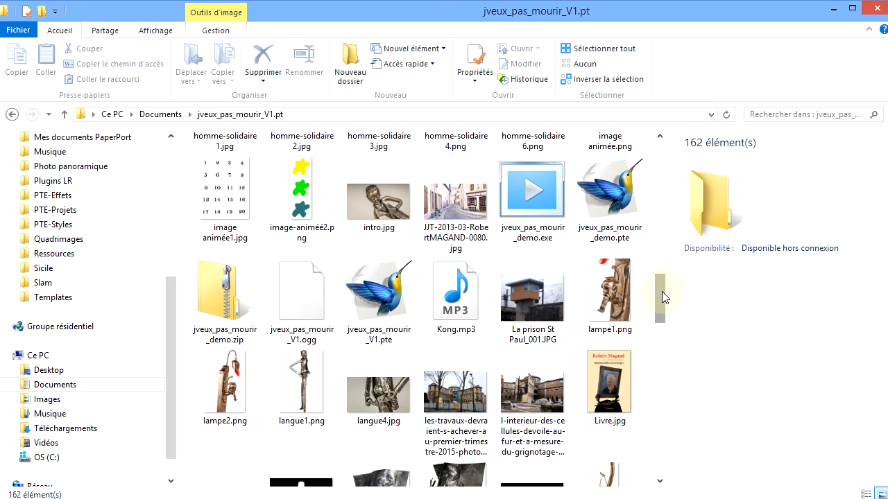
{"action": "left_click_drag", "start_coordinate": [661, 292], "coordinate": [661, 289]}
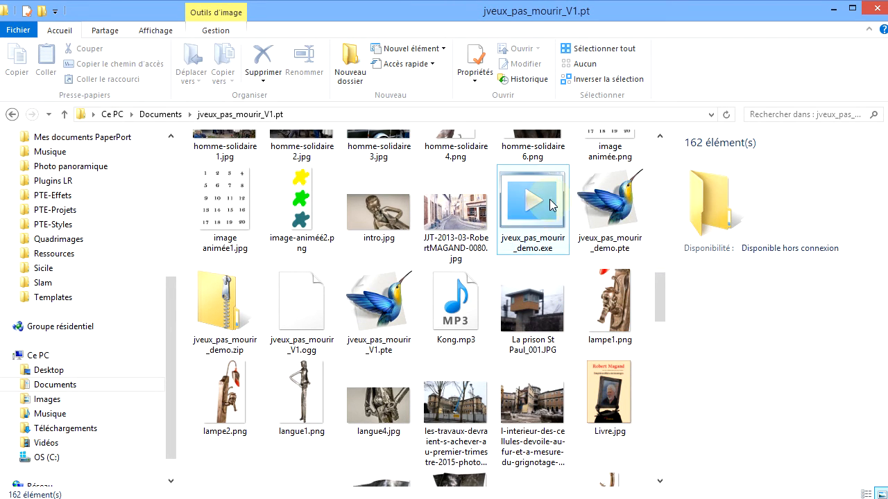
{"action": "mouse_move", "coordinate": [499, 191]}
{"action": "mouse_move", "coordinate": [541, 187]}
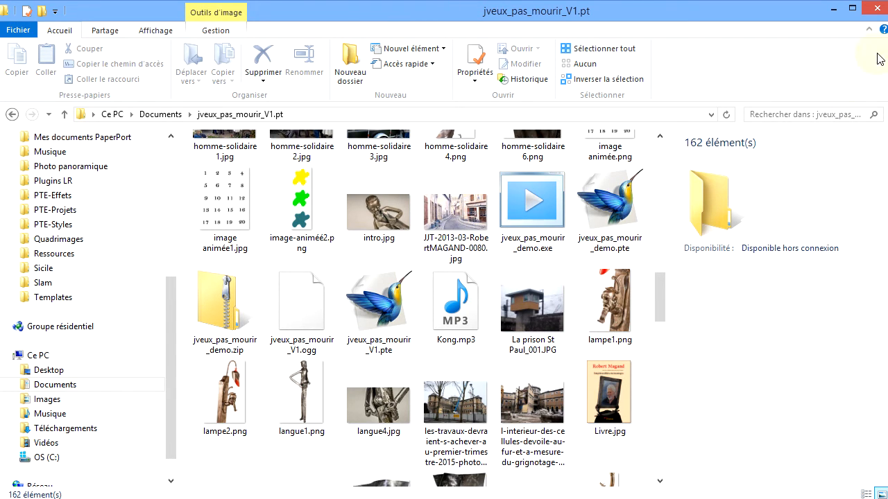
{"action": "left_click", "coordinate": [835, 12]}
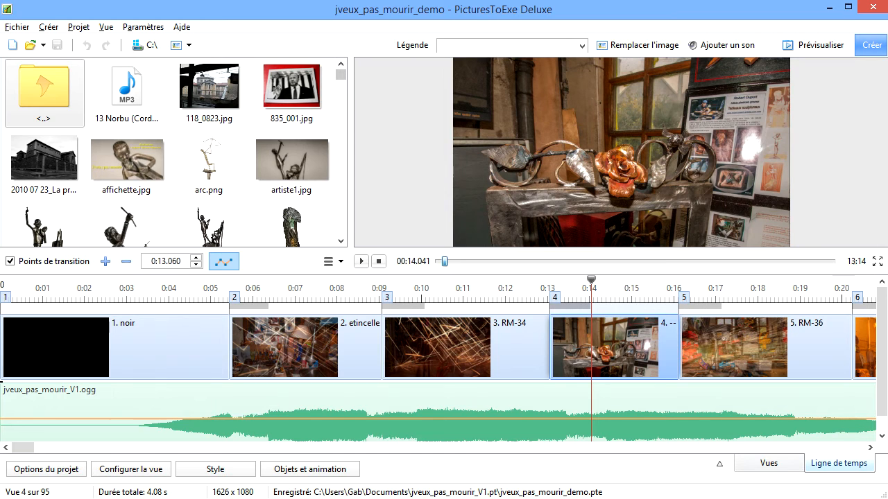
{"action": "key", "text": "alt+Tab"}
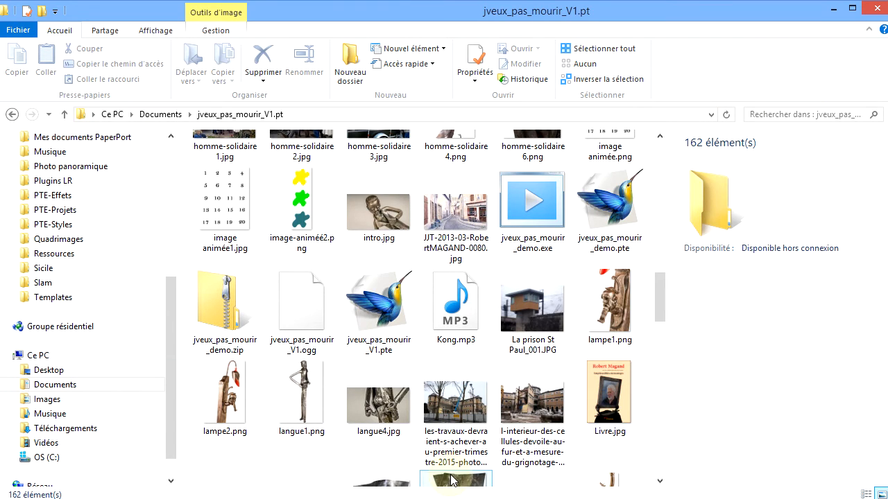
Switch to IcoFX and create a Windows icon from the image Robert2.png, resizing the image on import.
{"action": "key", "text": "alt+Tab"}
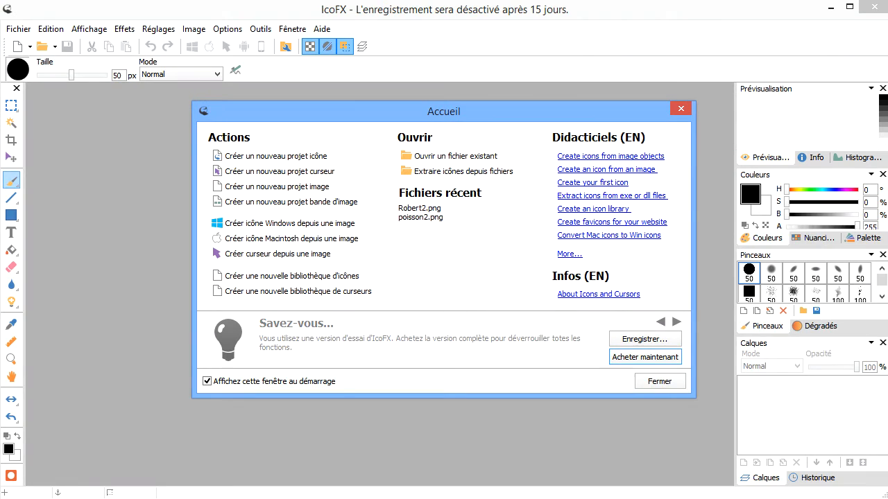
{"action": "left_click", "coordinate": [746, 97]}
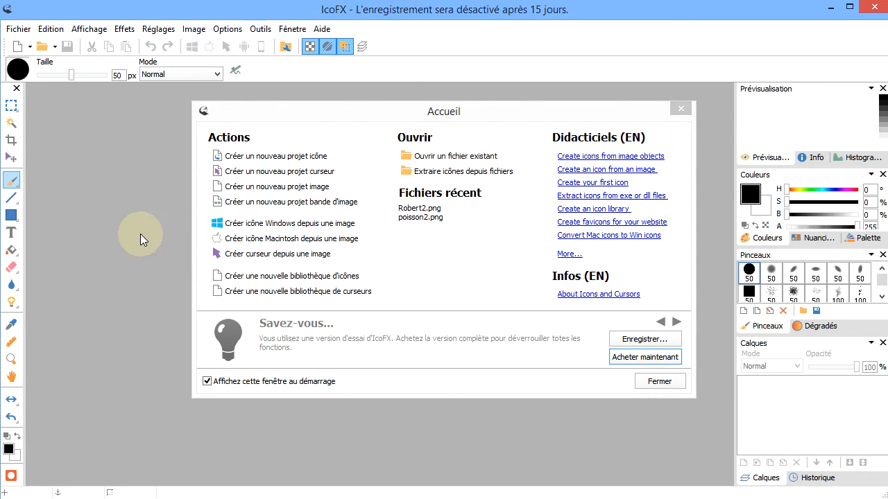
{"action": "left_click", "coordinate": [331, 224]}
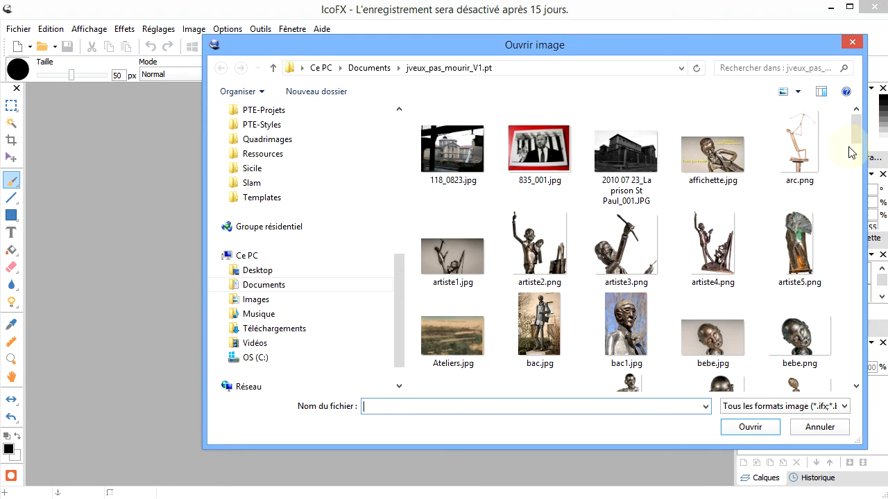
{"action": "left_click_drag", "start_coordinate": [859, 142], "coordinate": [860, 343]}
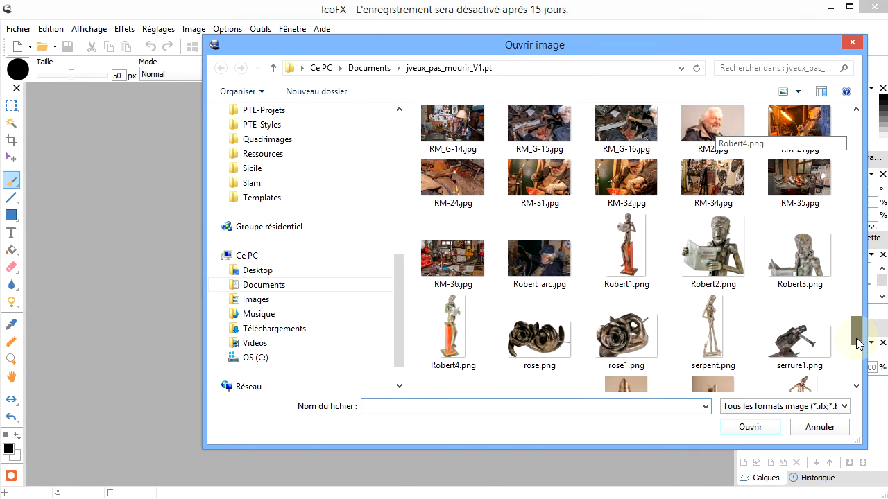
{"action": "double_click", "coordinate": [722, 245]}
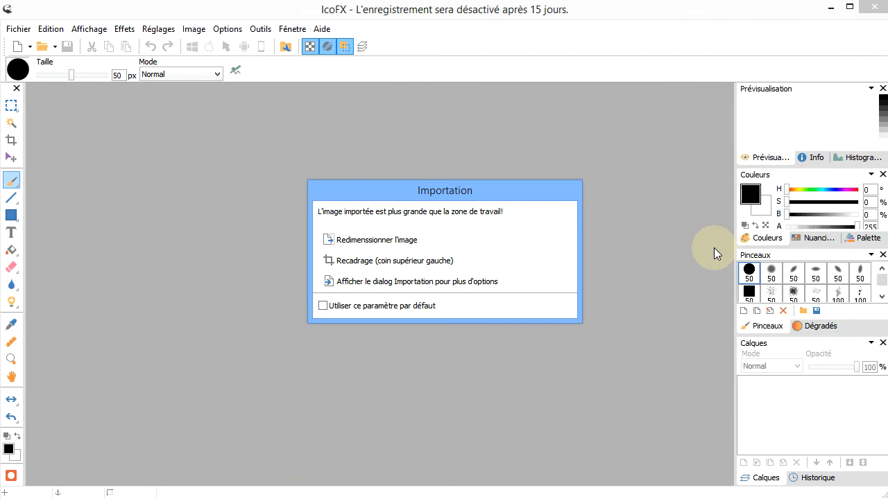
{"action": "left_click", "coordinate": [377, 240]}
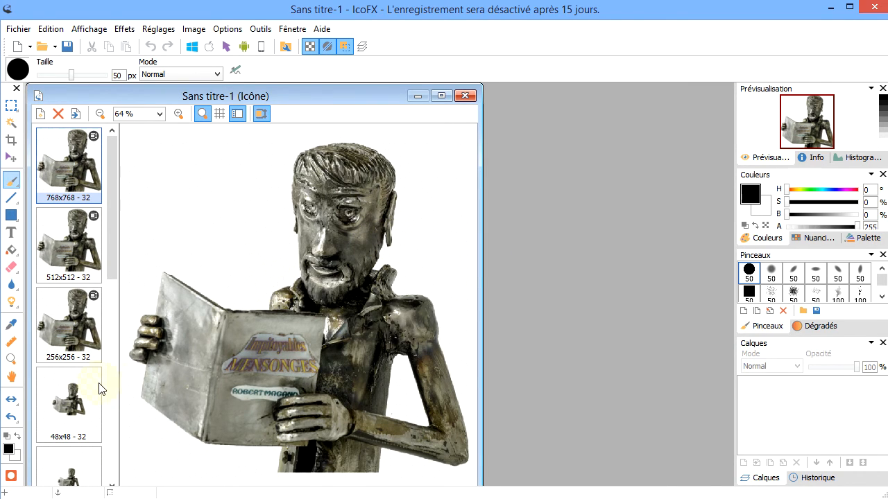
Select the 256x256 icon size and save the icon as Robert.ico in the jveux_pas_mourir_V1.pt folder, replacing the existing file.
{"action": "left_click", "coordinate": [58, 339]}
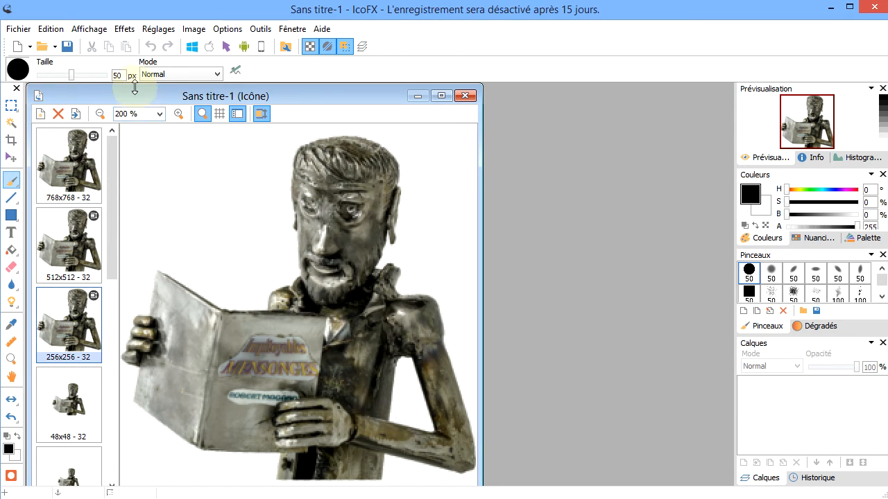
{"action": "left_click", "coordinate": [19, 31]}
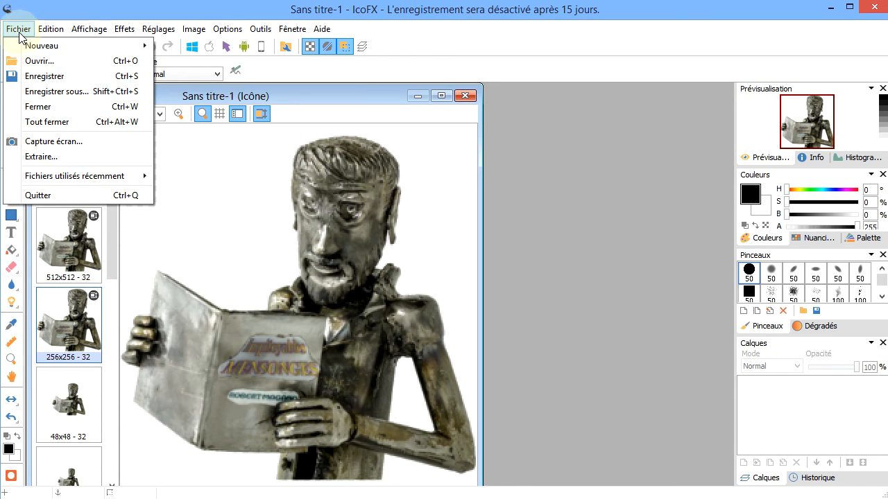
{"action": "left_click", "coordinate": [47, 92]}
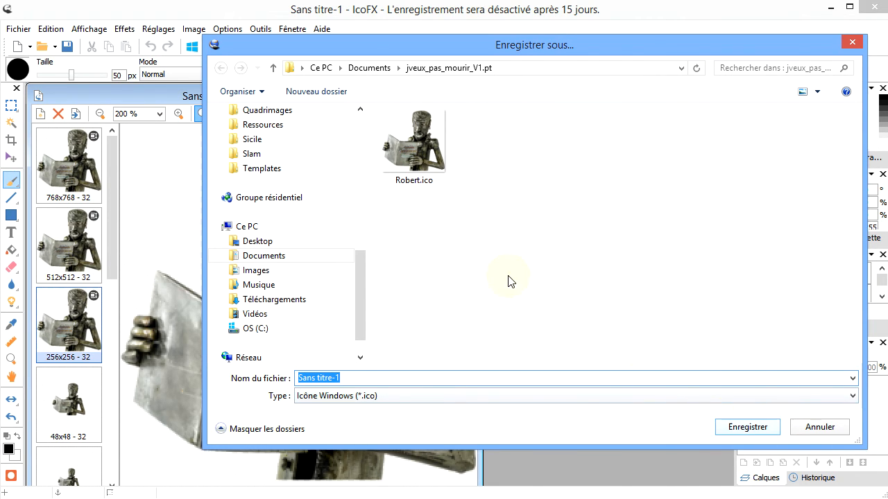
{"action": "left_click", "coordinate": [418, 143]}
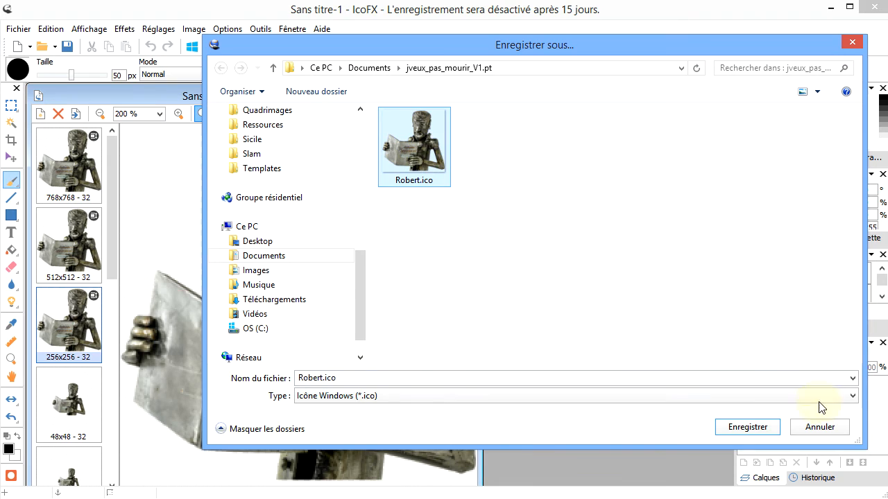
{"action": "left_click", "coordinate": [742, 421]}
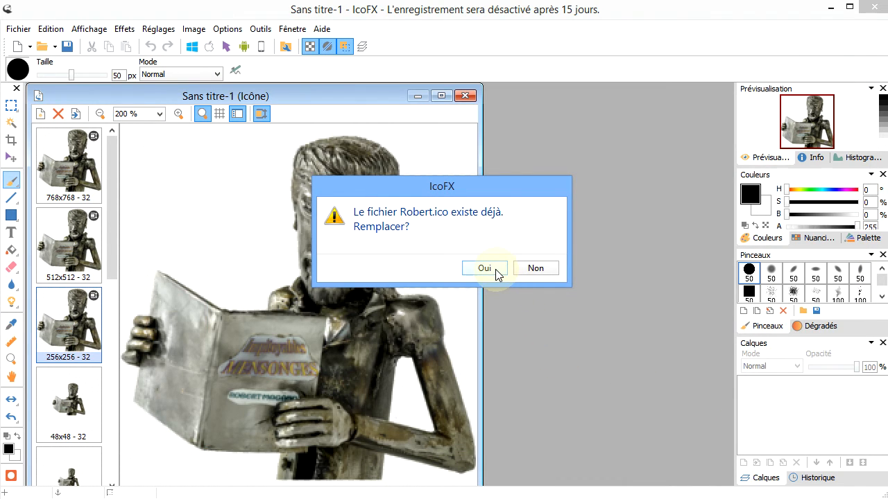
{"action": "left_click", "coordinate": [485, 269]}
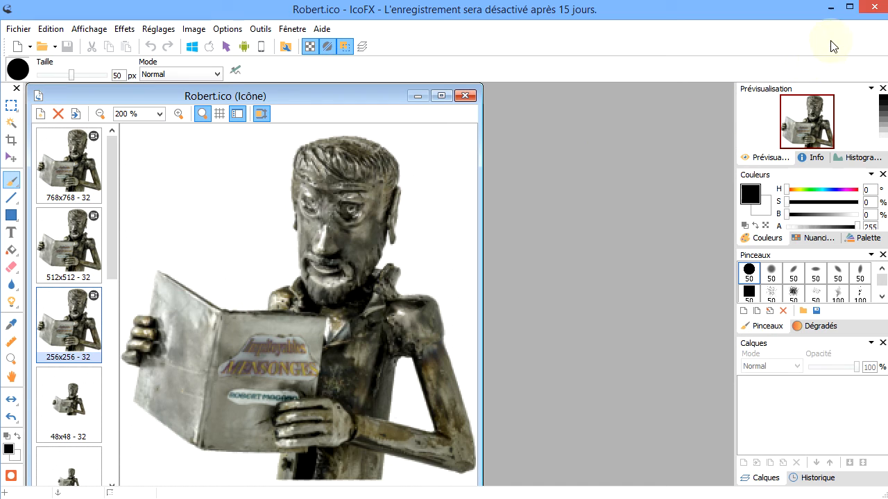
Close IcoFX without registering it and return to the slideshow project in PicturesToExe Deluxe.
{"action": "left_click", "coordinate": [873, 12]}
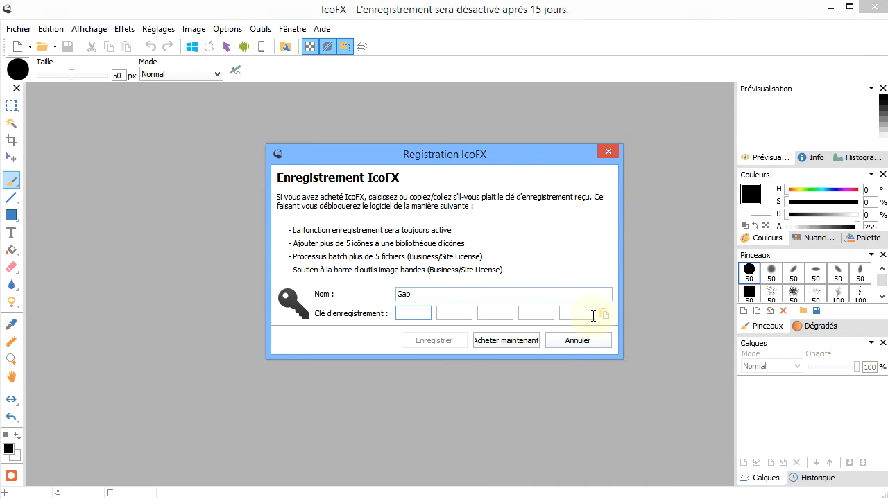
{"action": "left_click", "coordinate": [563, 341]}
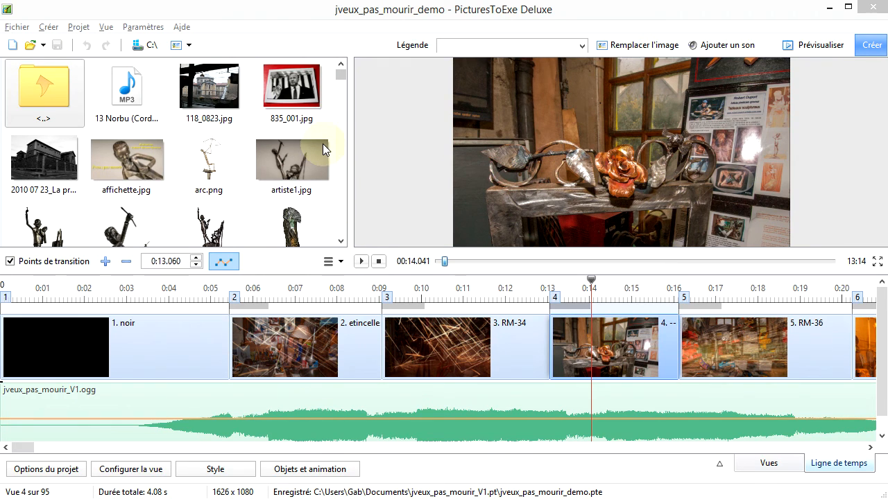
{"action": "left_click", "coordinate": [307, 12]}
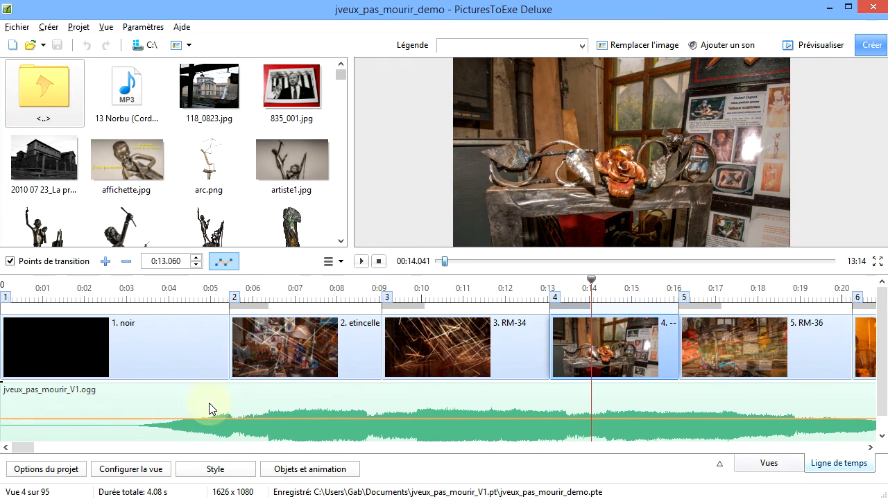
Enable assigning an icon to the exe file in the project's advanced options.
{"action": "left_click", "coordinate": [69, 475]}
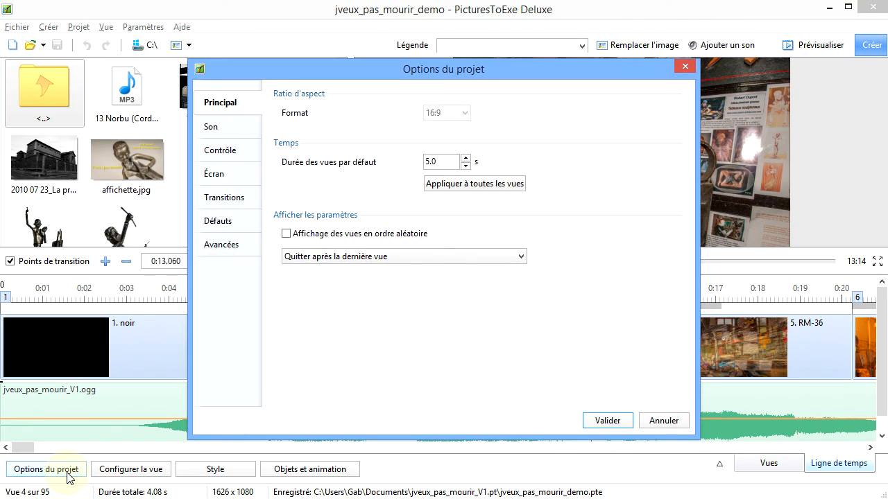
{"action": "left_click", "coordinate": [211, 248]}
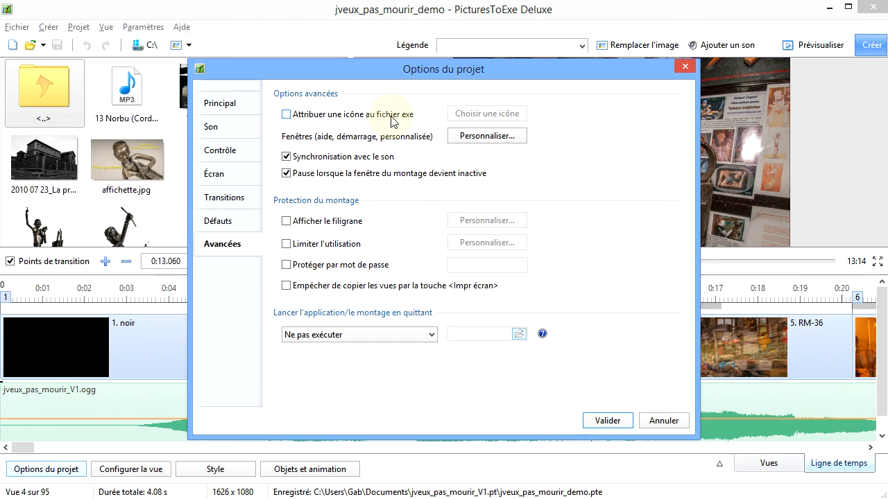
{"action": "left_click", "coordinate": [286, 115]}
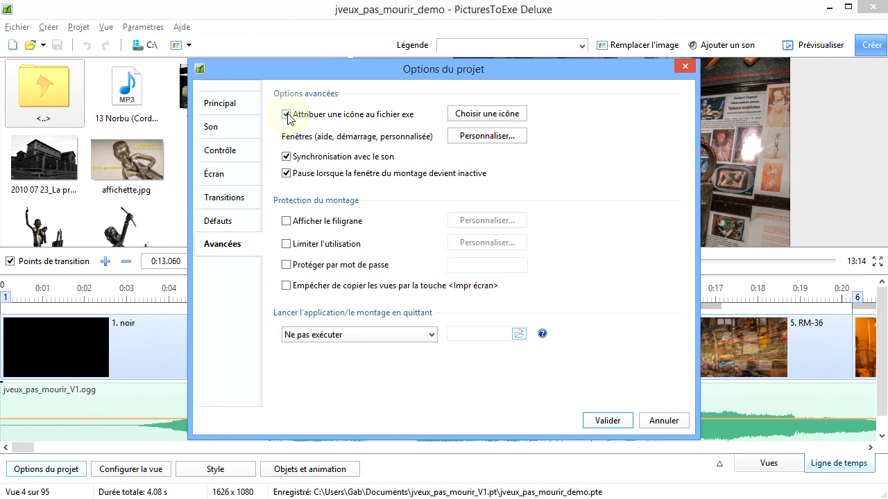
Assign Robert.ico from the jveux_pas_mourir_V1.pt folder as the slideshow's executable icon and validate the project options.
{"action": "left_click", "coordinate": [481, 116]}
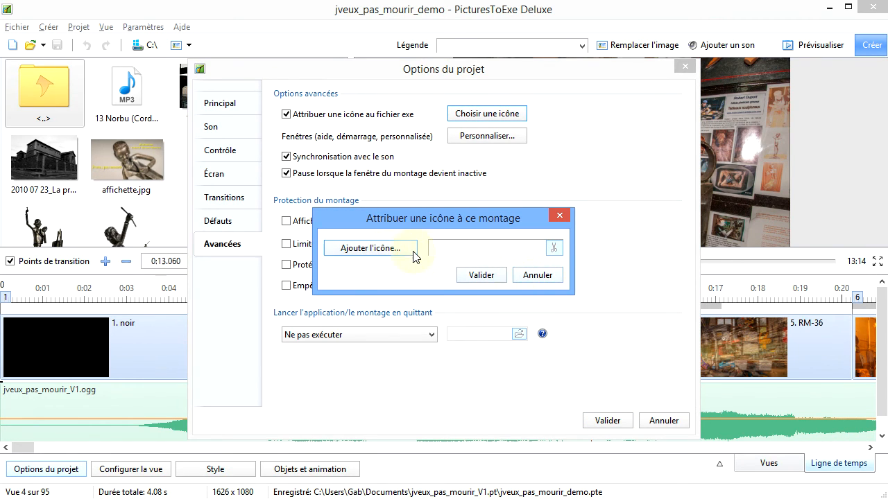
{"action": "left_click", "coordinate": [376, 249]}
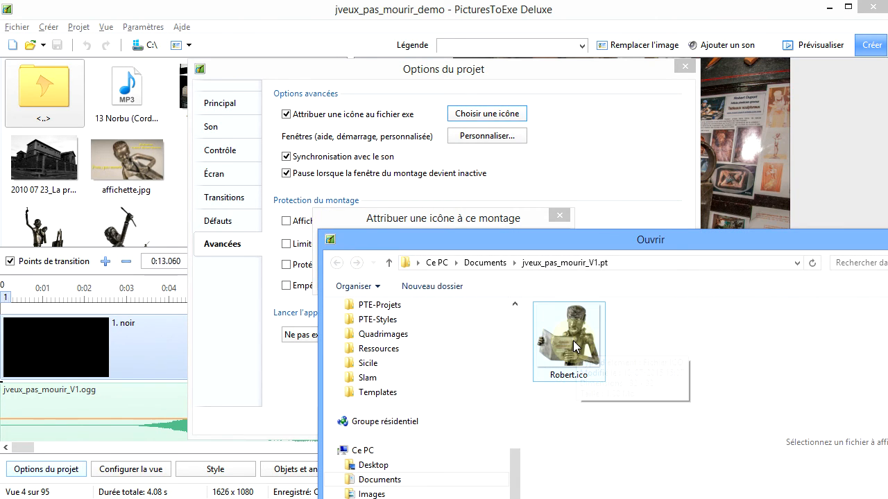
{"action": "left_click_drag", "start_coordinate": [701, 238], "coordinate": [652, 36]}
{"action": "left_click", "coordinate": [544, 128]}
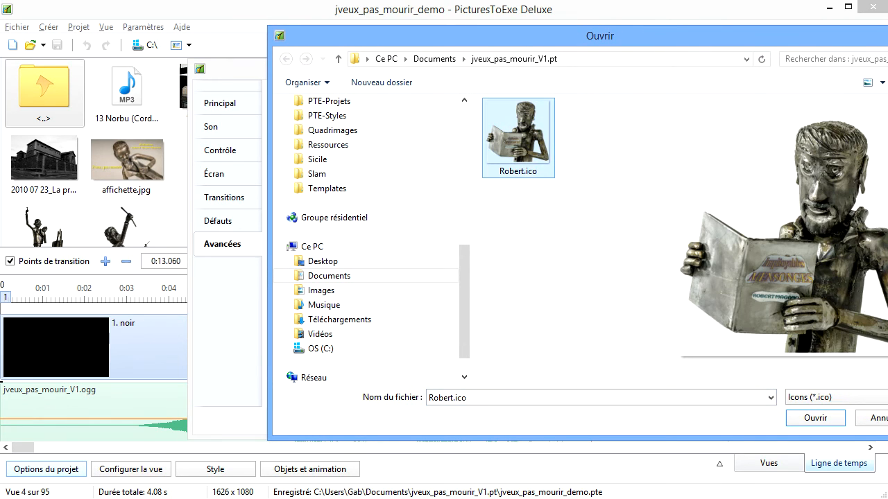
{"action": "left_click", "coordinate": [821, 423]}
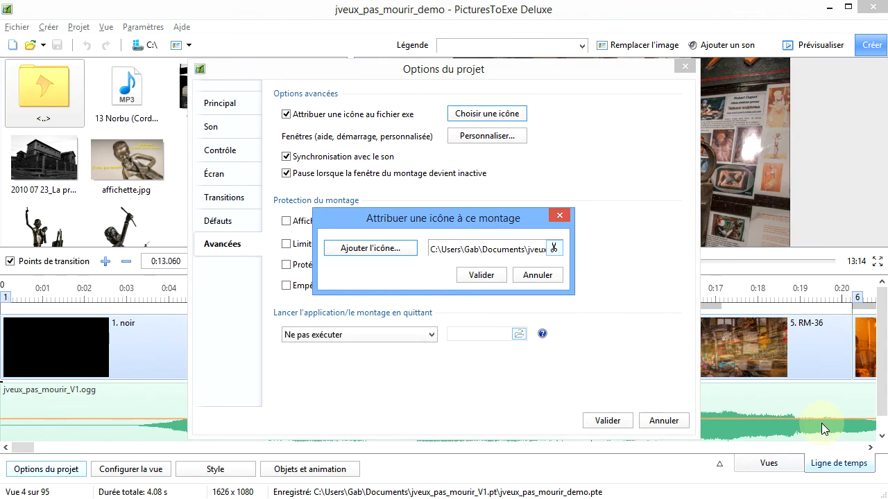
{"action": "left_click", "coordinate": [480, 278]}
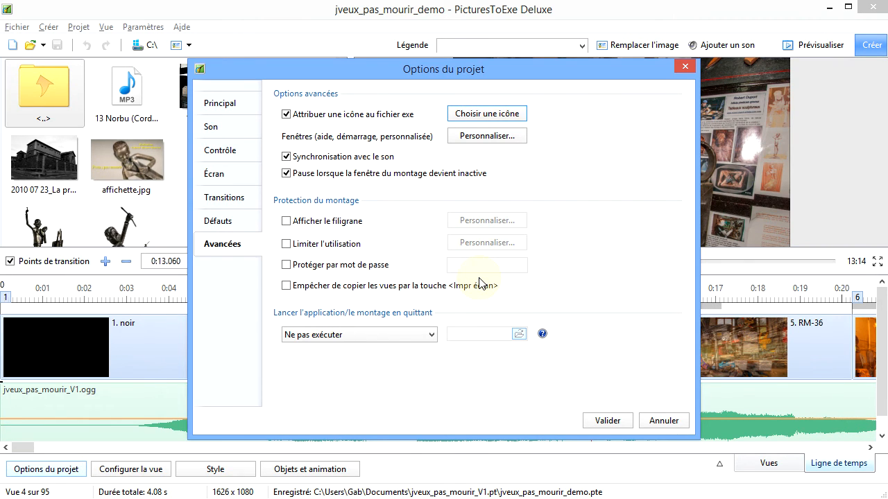
{"action": "left_click", "coordinate": [607, 421]}
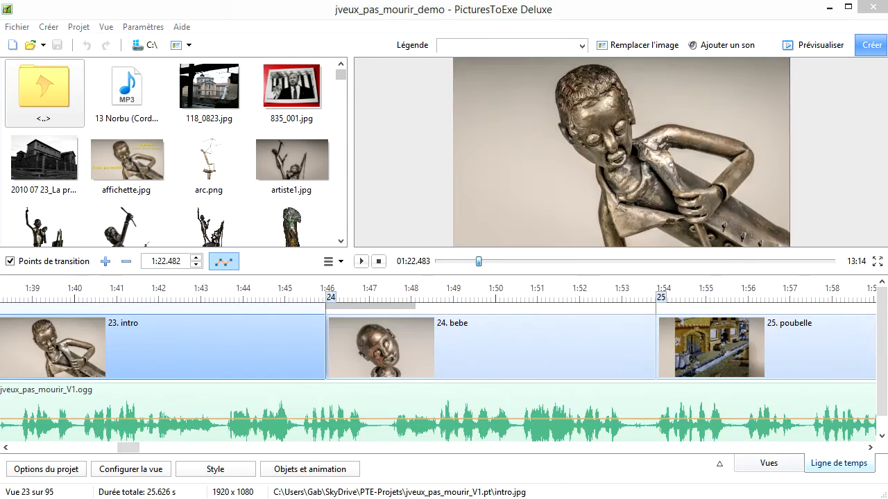